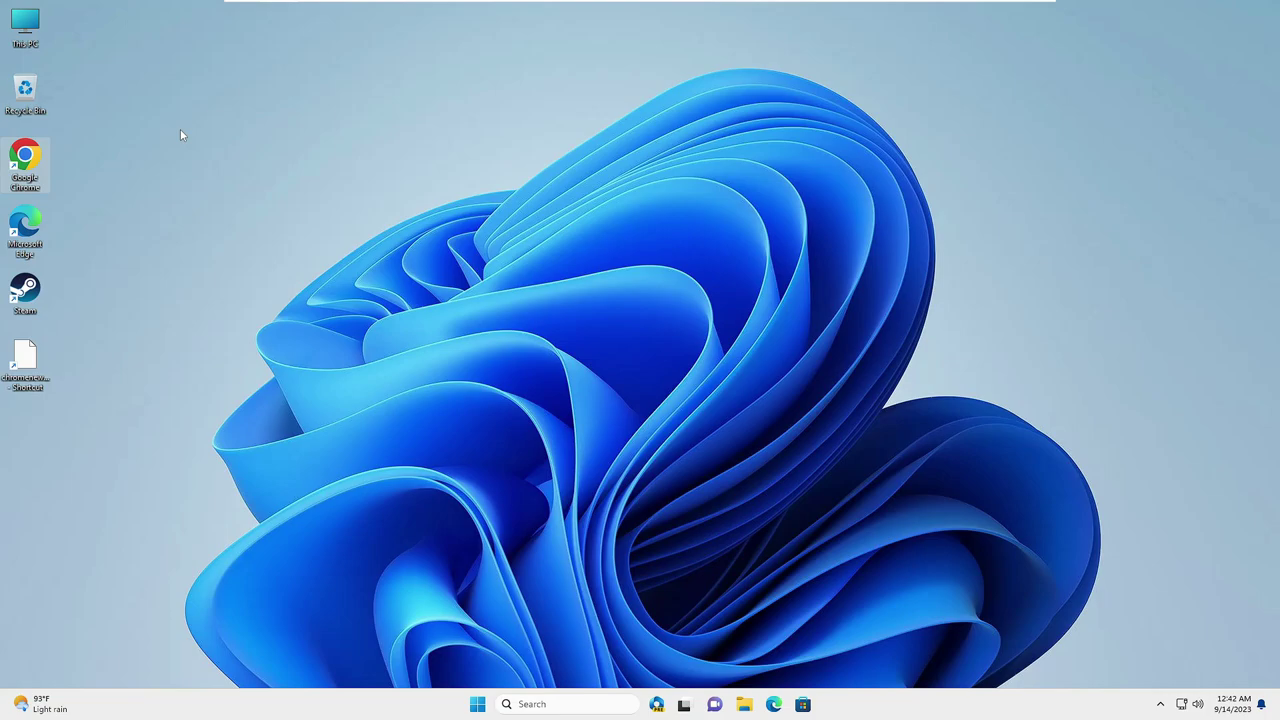
- Launch Chrome and go to Settings > Privacy and security
double_click(25, 158)
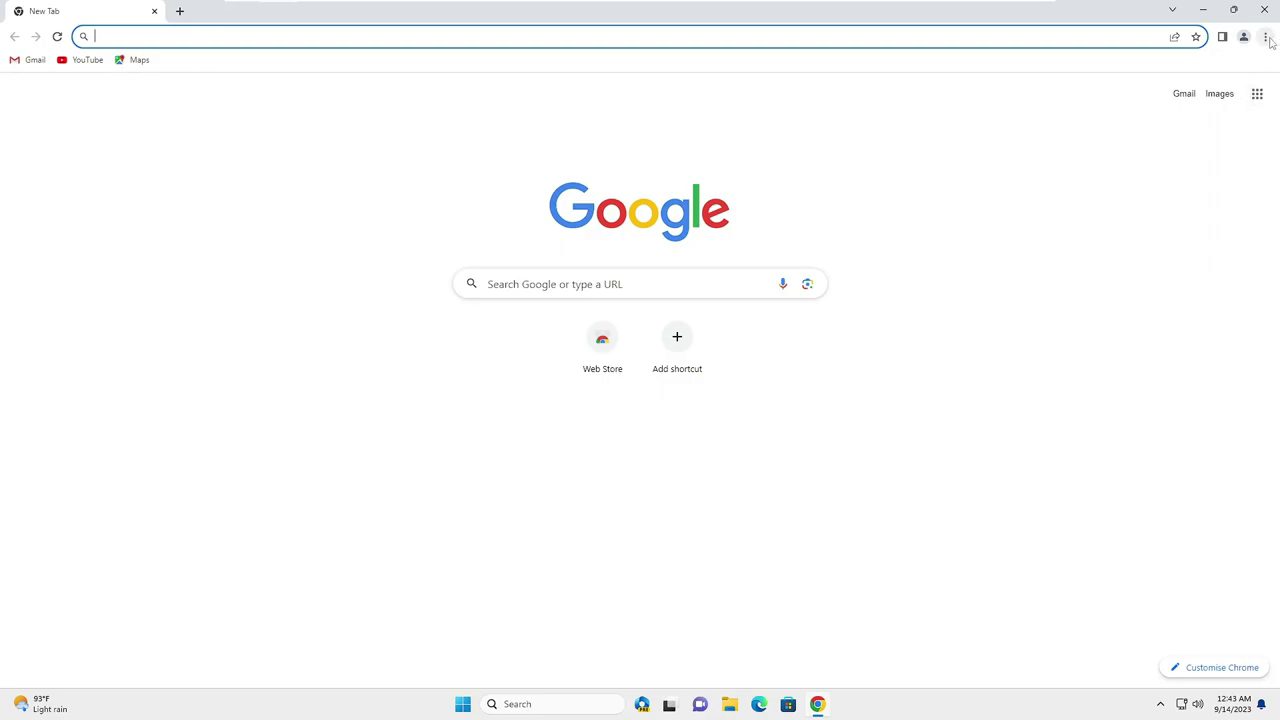
click(1266, 37)
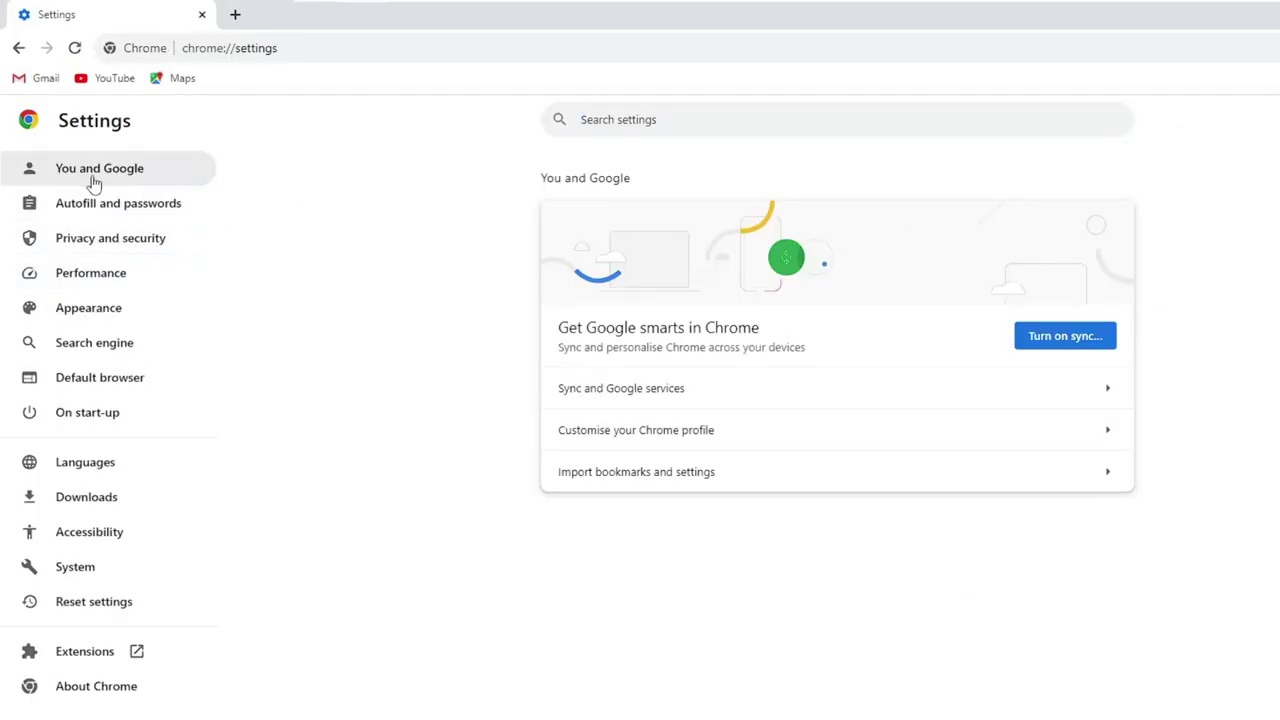
click(153, 250)
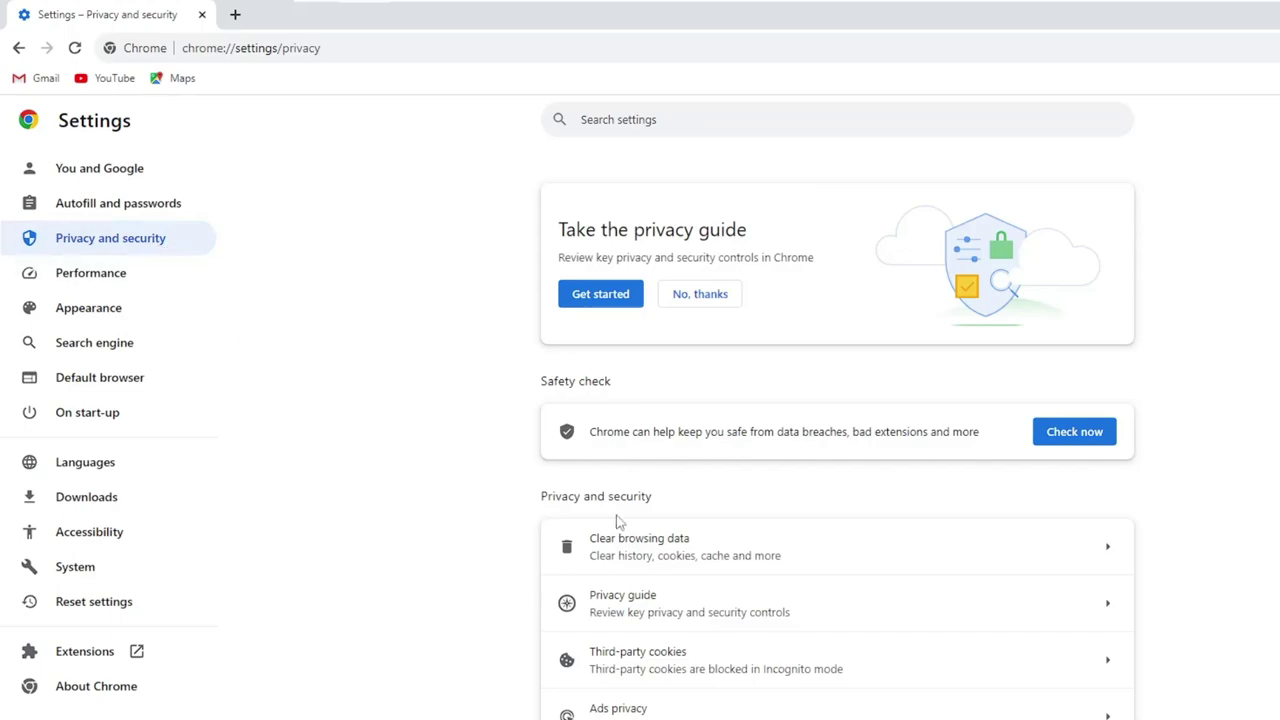
- Clear All time browsing data under Advanced, leaving passwords and autofill form data unchecked
click(704, 548)
click(716, 354)
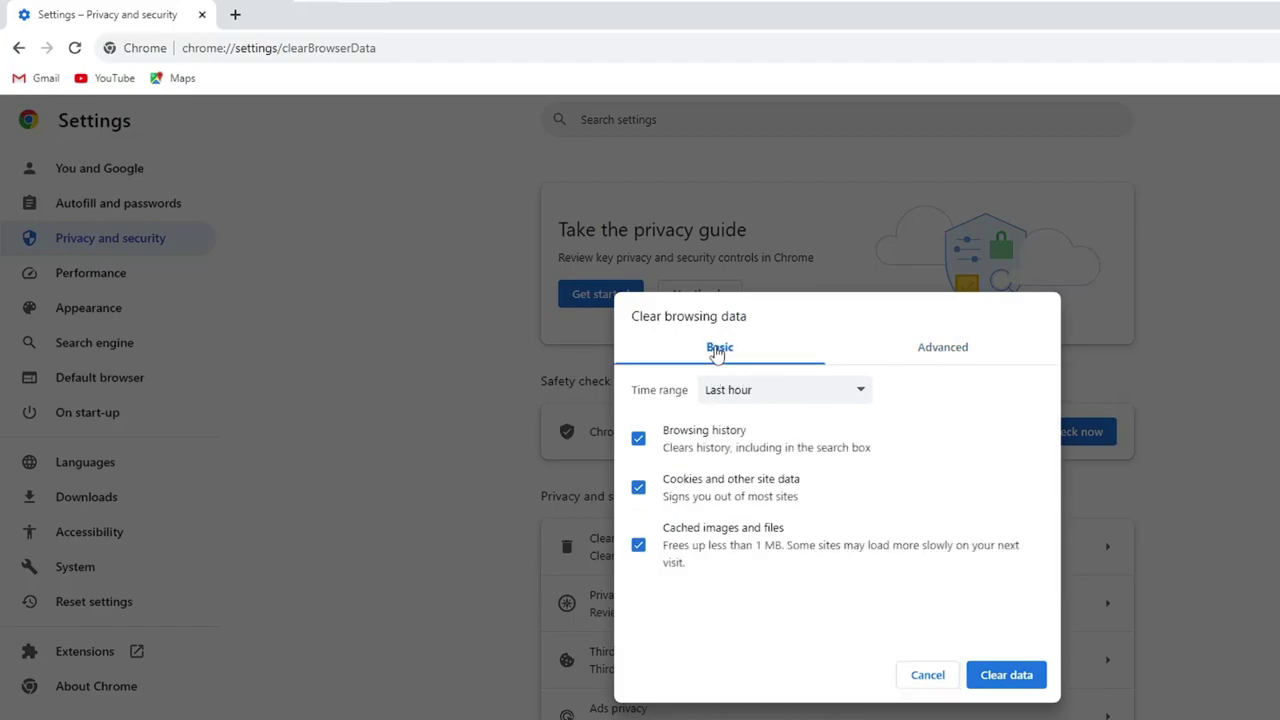
click(940, 352)
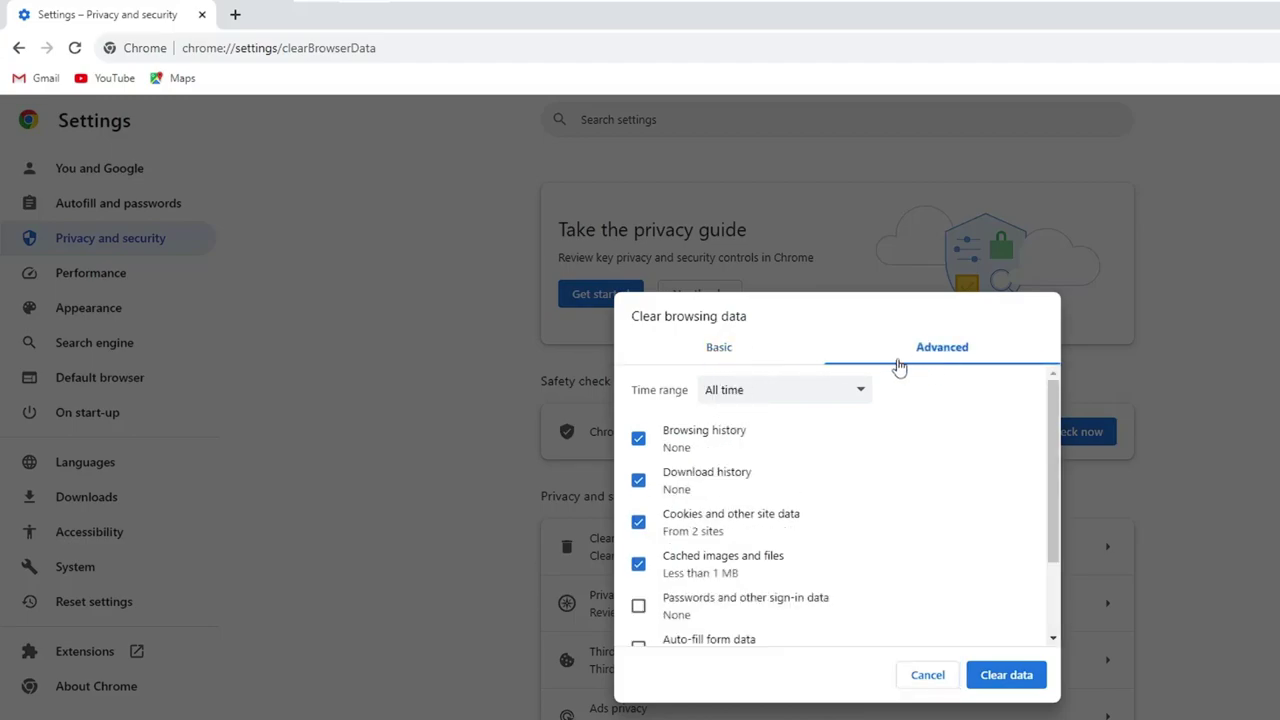
click(786, 400)
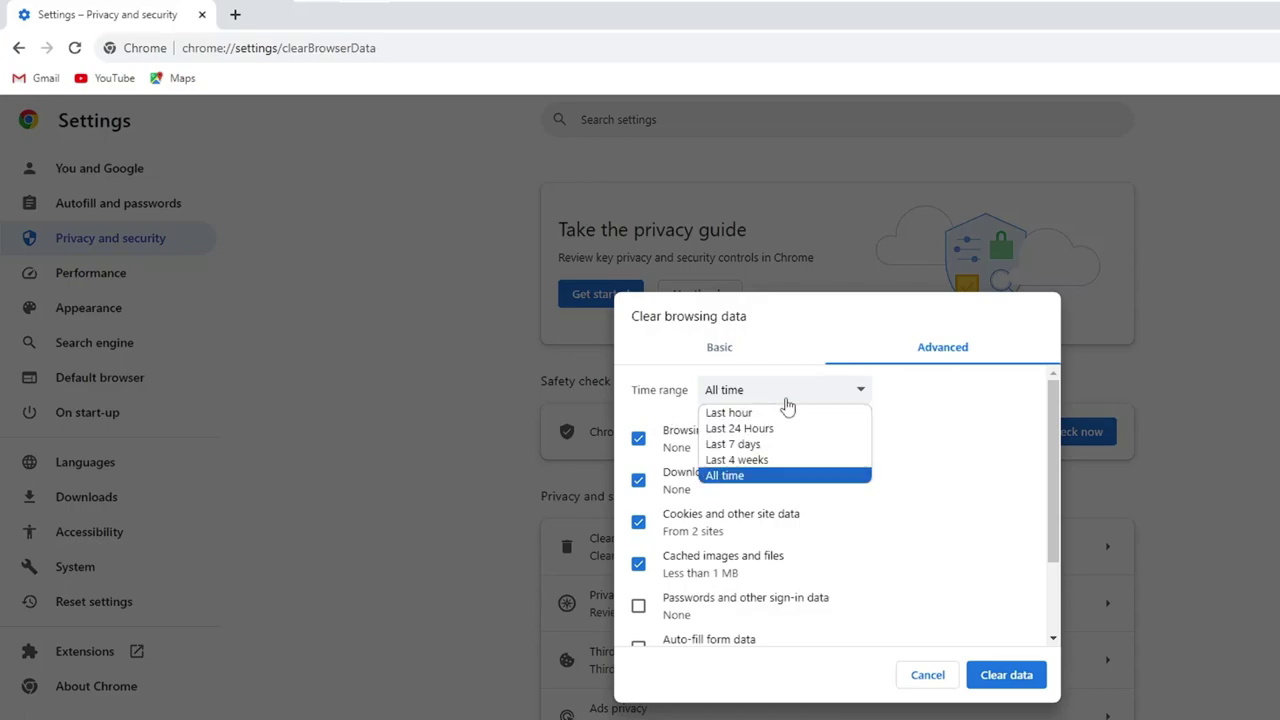
click(786, 400)
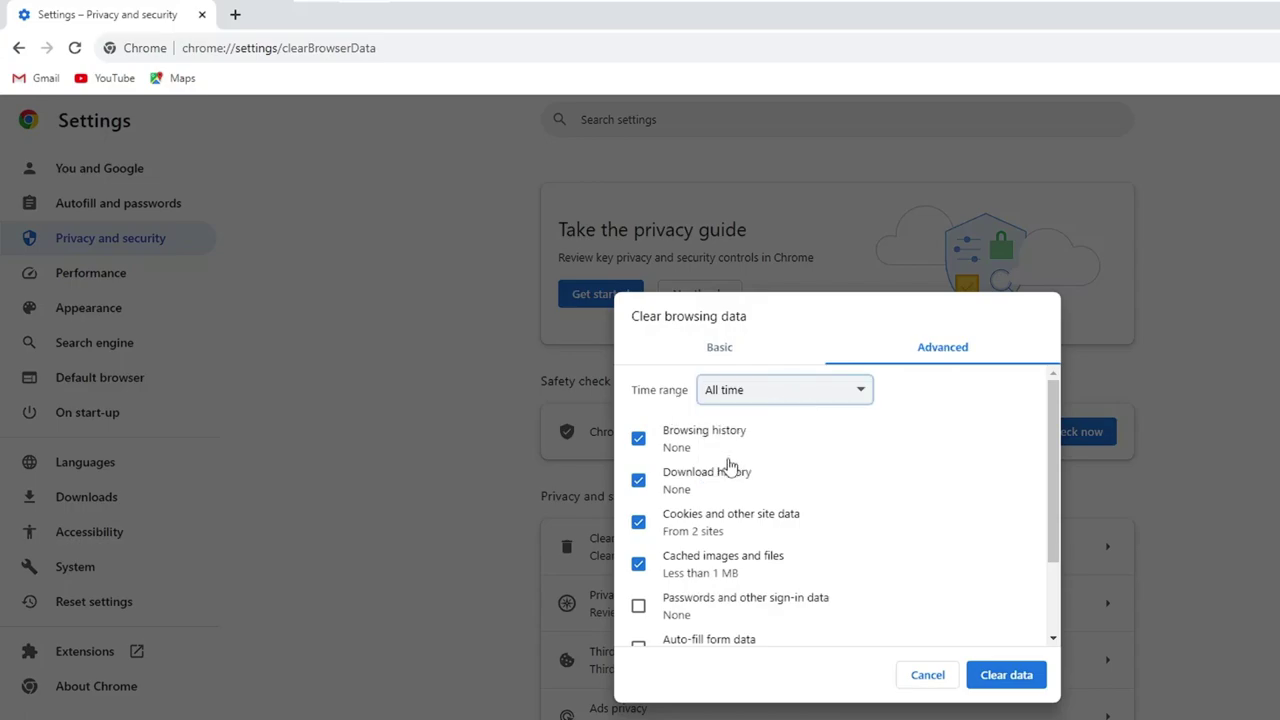
scroll(727, 463, down, 2)
scroll(770, 490, up, 2)
scroll(705, 550, down, 2)
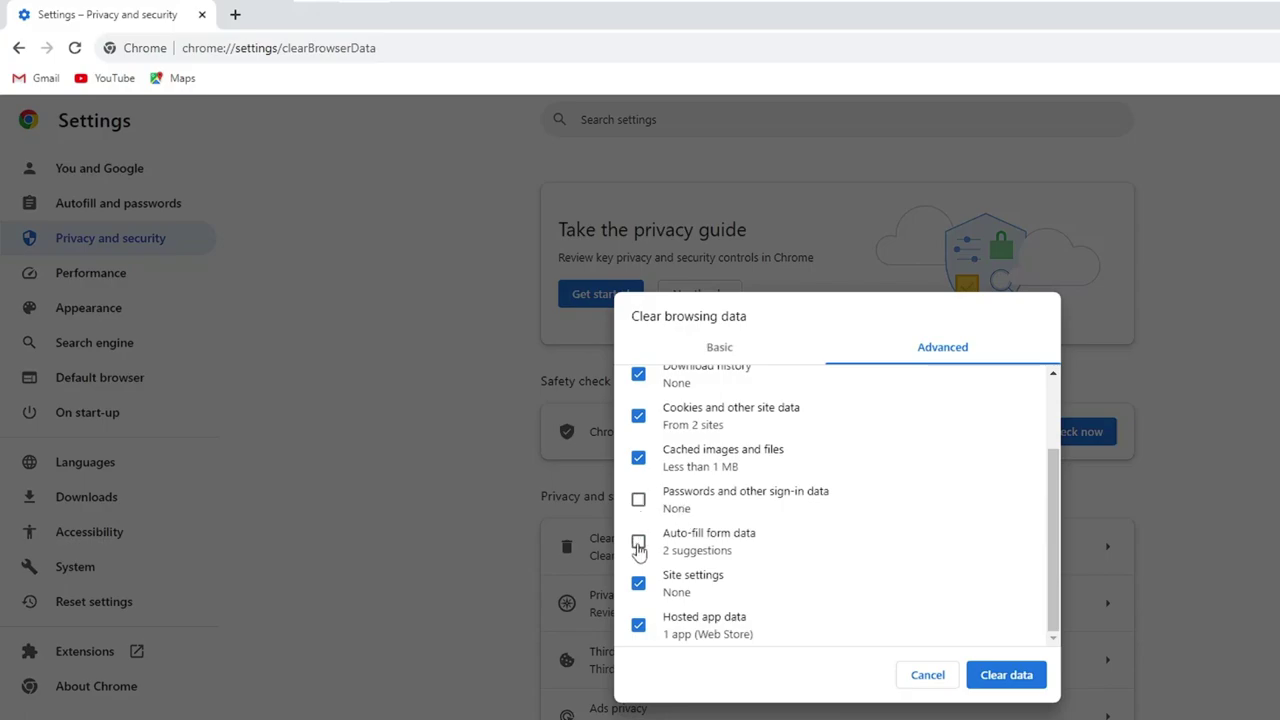
click(988, 680)
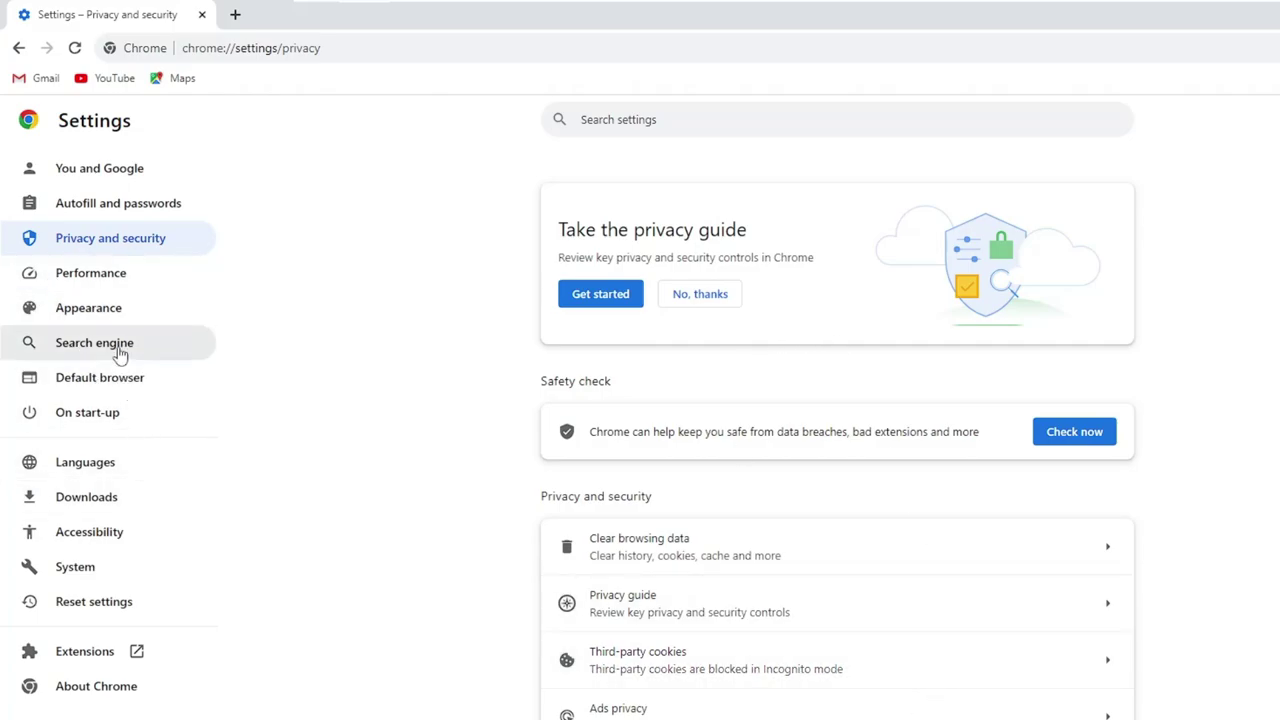
- Switch on Memory saver on the Performance settings page
click(117, 285)
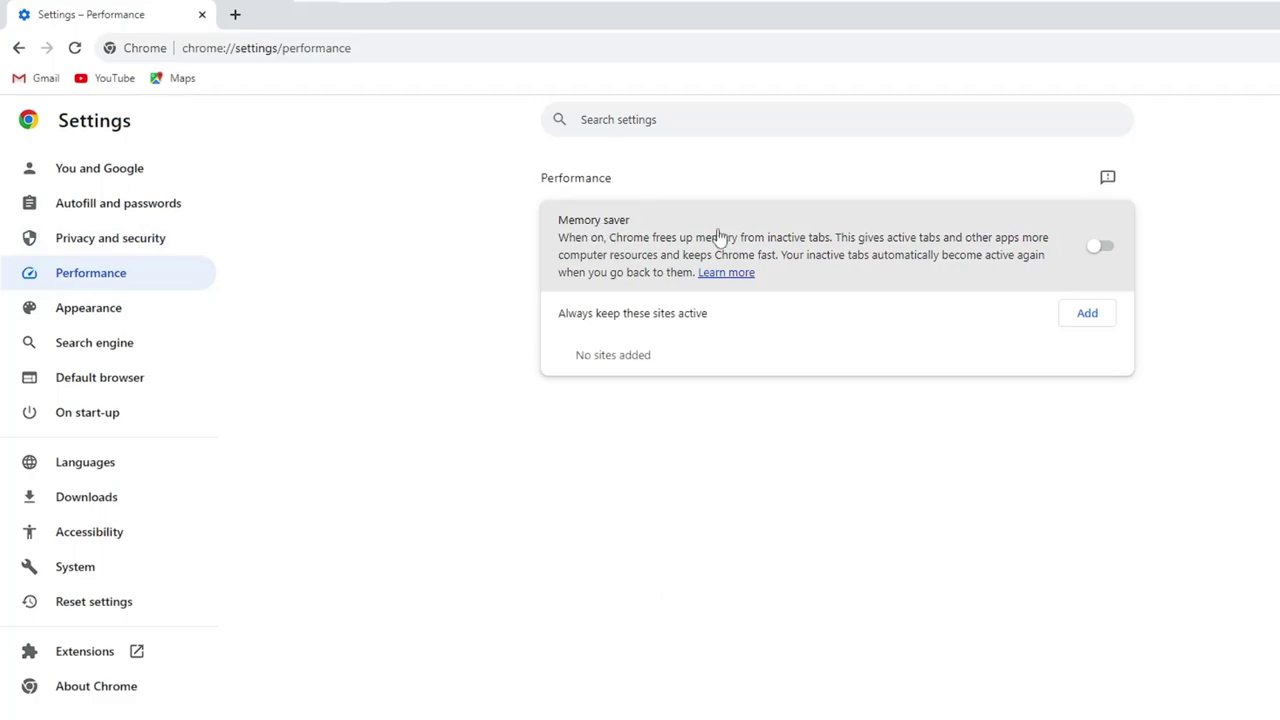
click(1106, 249)
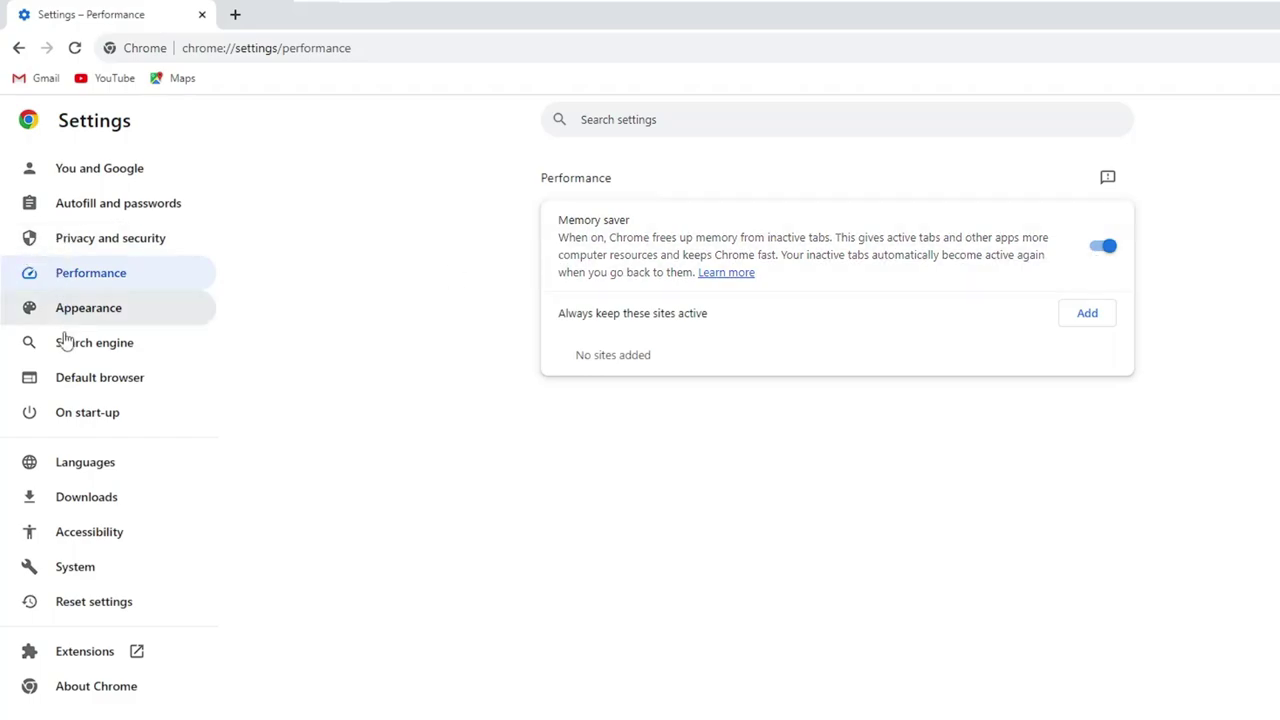
- Restore Chrome settings to their original defaults and confirm with Reset settings
click(116, 609)
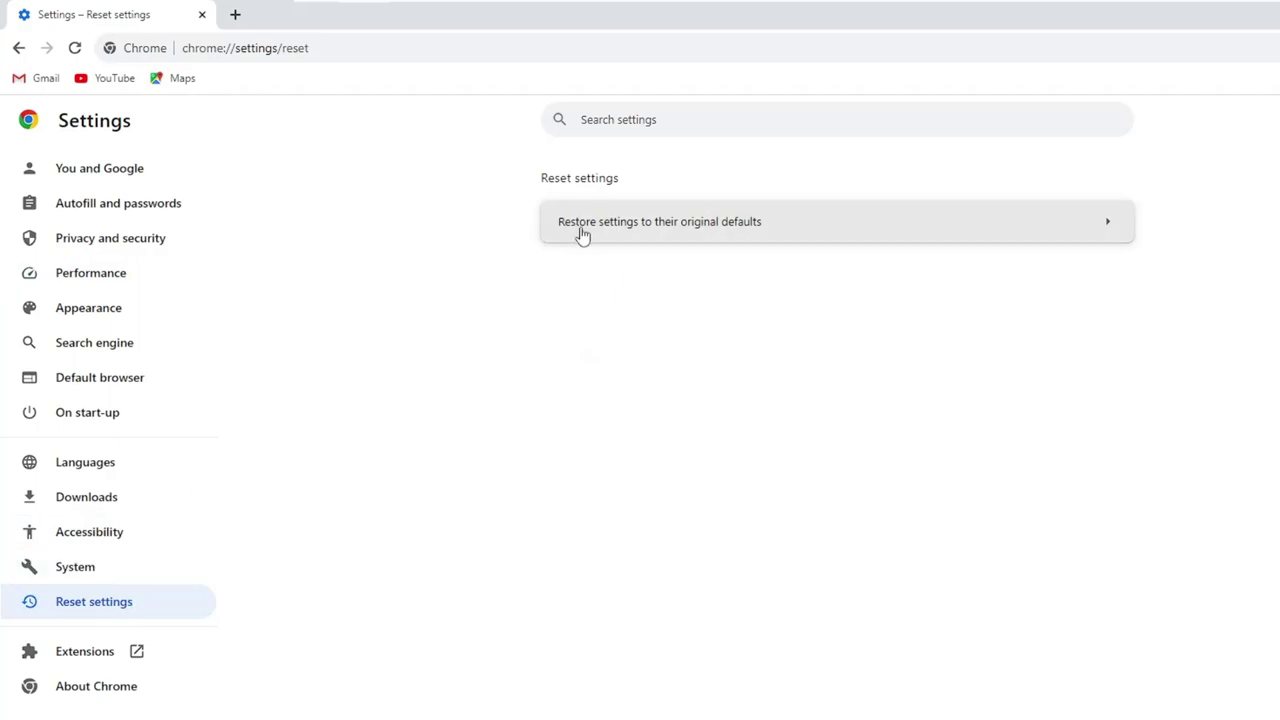
click(818, 226)
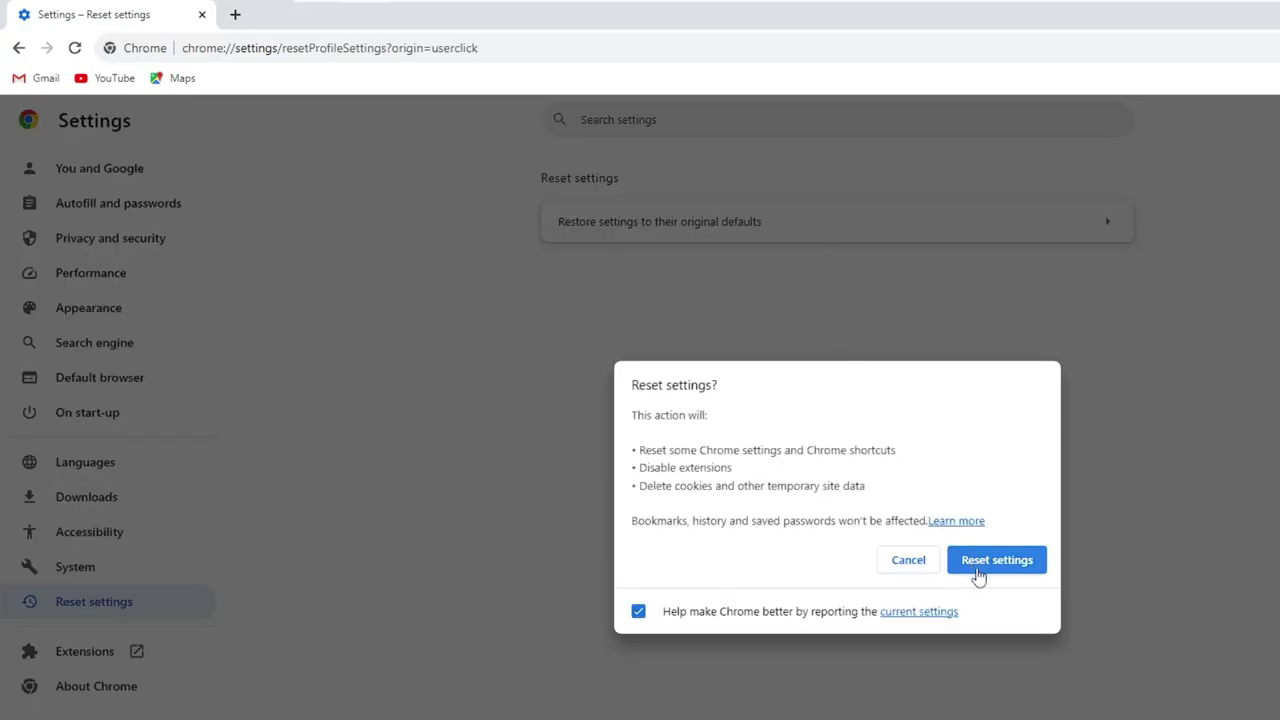
click(996, 563)
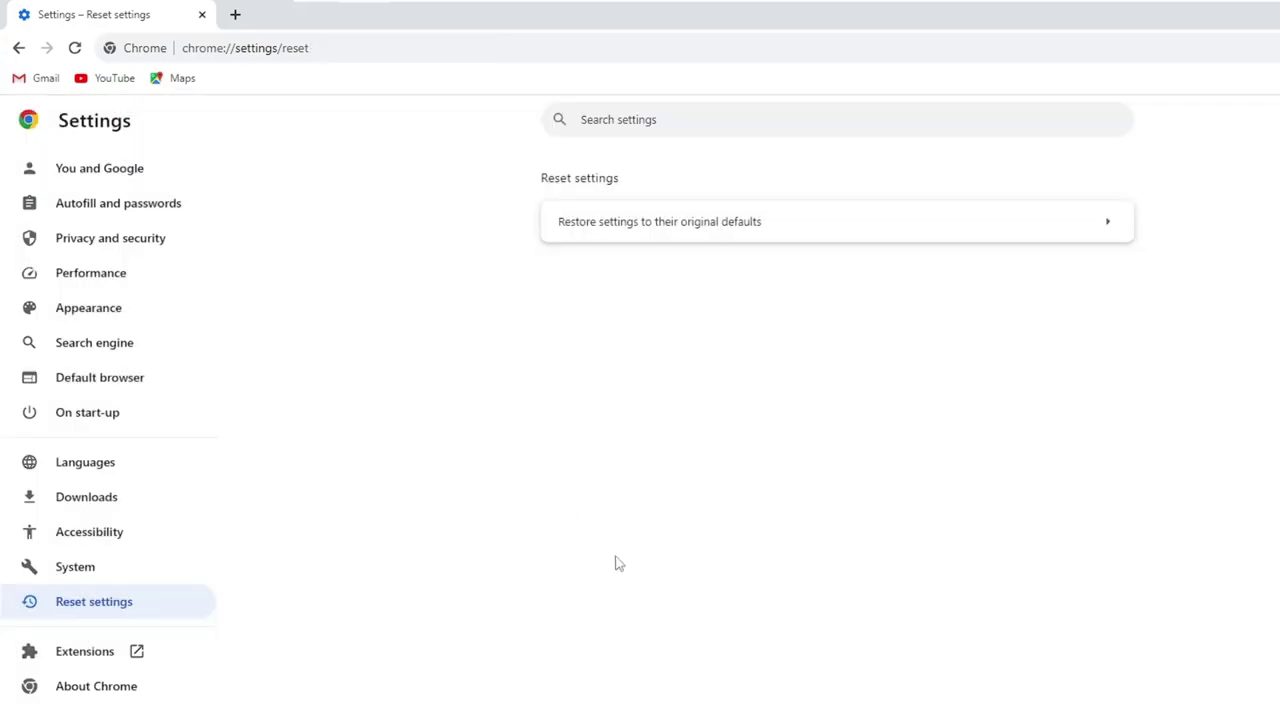
- Load the chrome://flags experiments page from the address bar
drag(310, 48, 169, 52)
key(BackSpace)
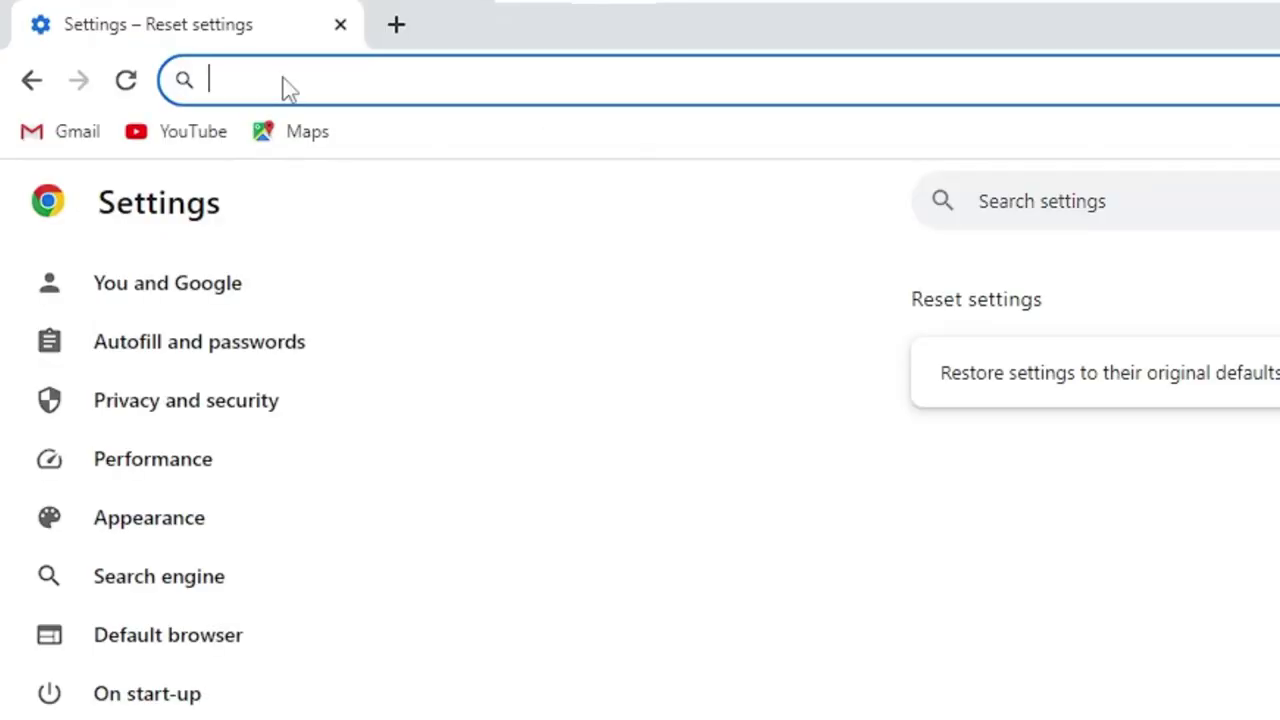
text(chrome)
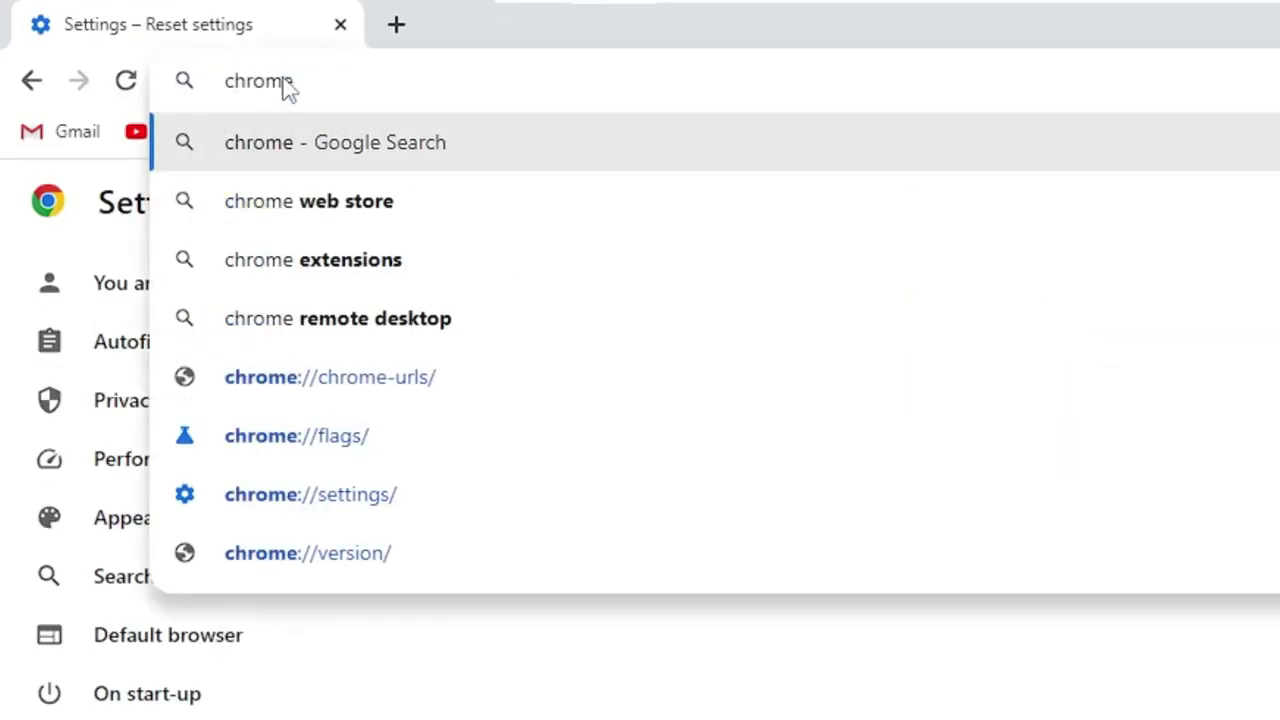
text(://)
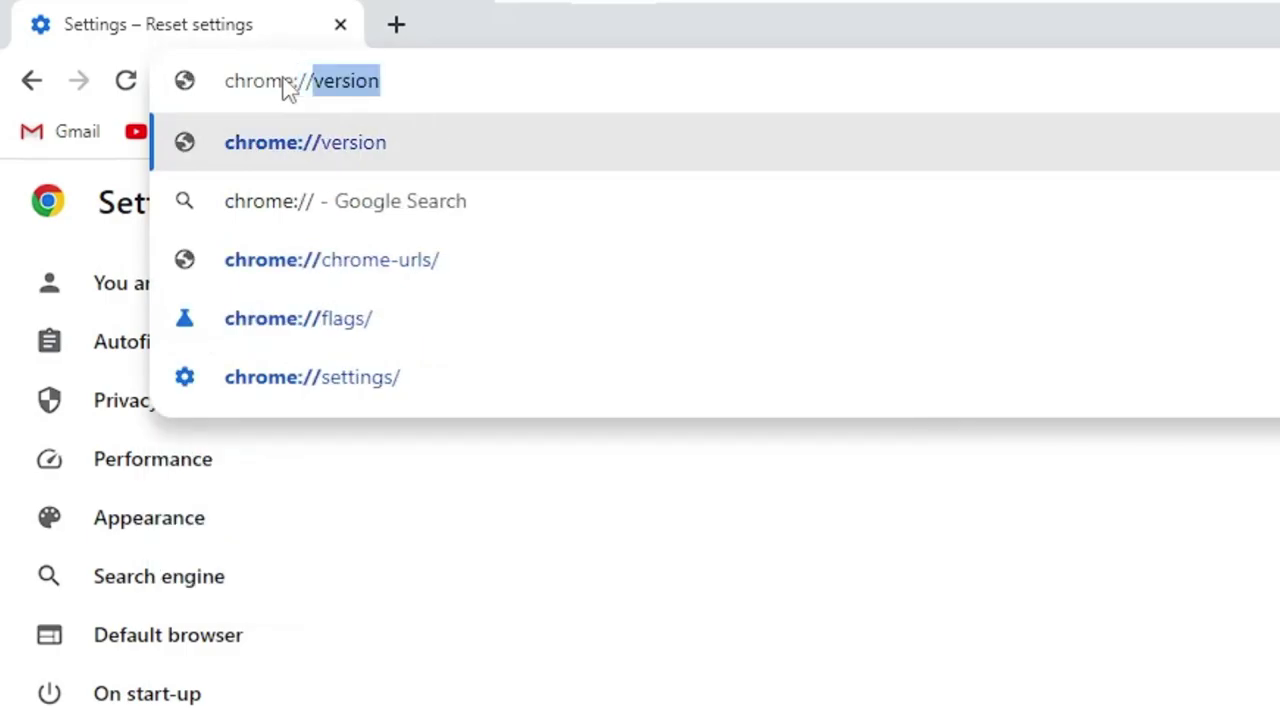
text(flags)
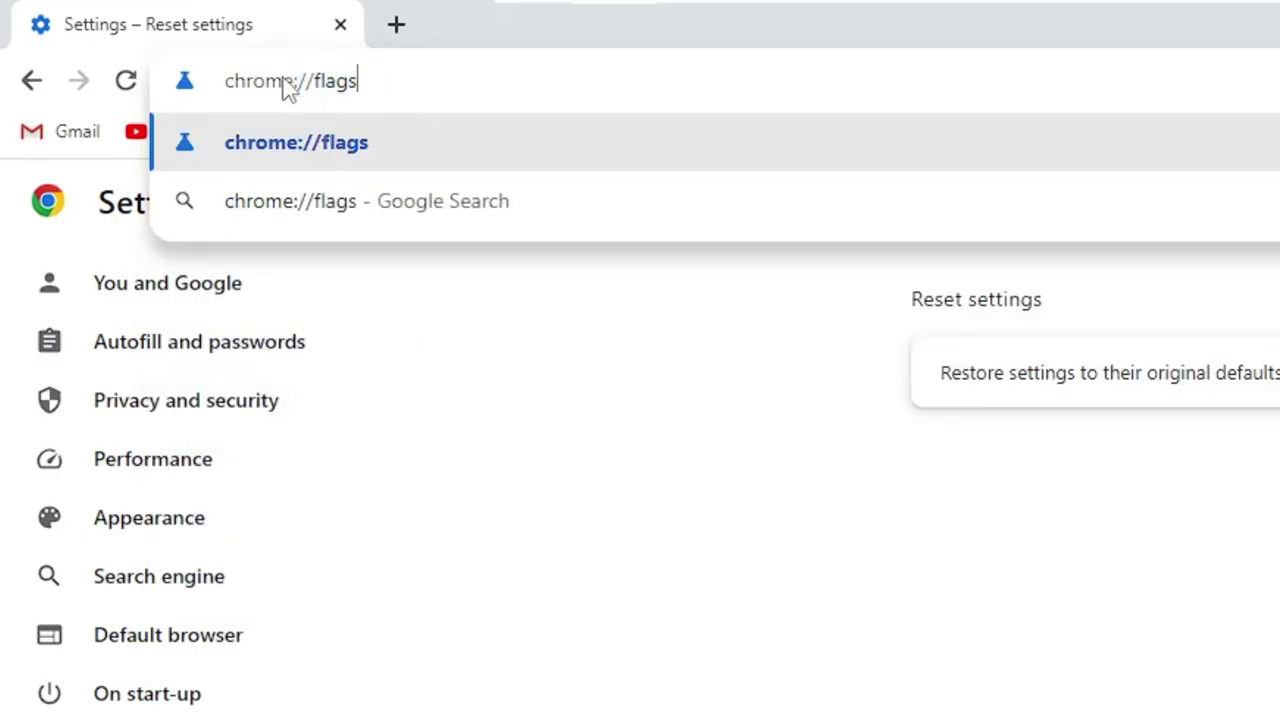
key(Return)
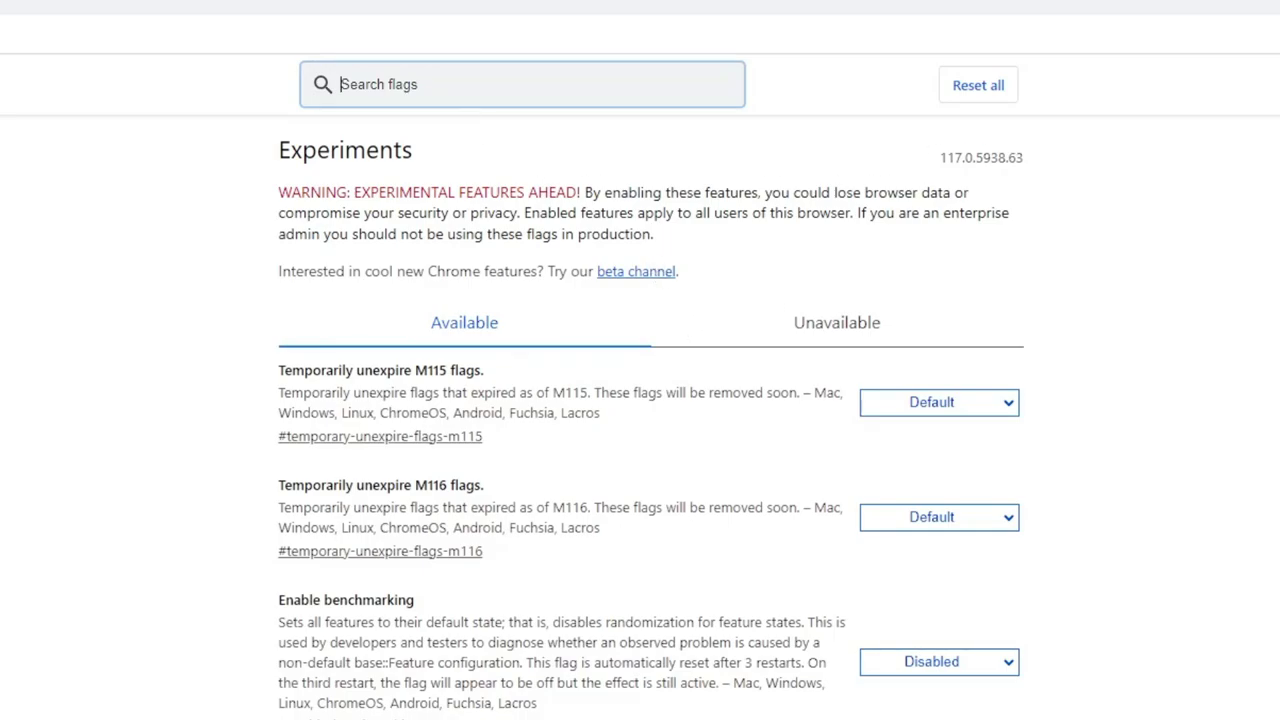
- Find the Parallel downloading flag, set it to Enabled, and relaunch Chrome
text(para)
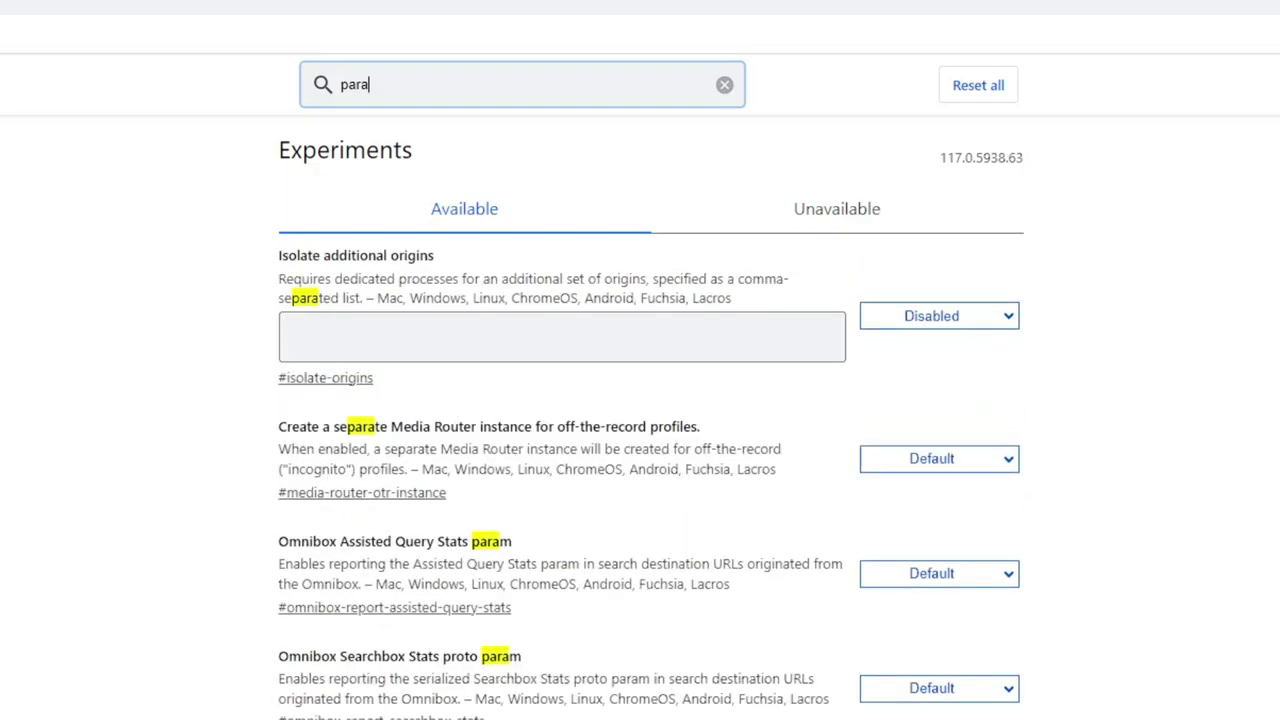
text(llel)
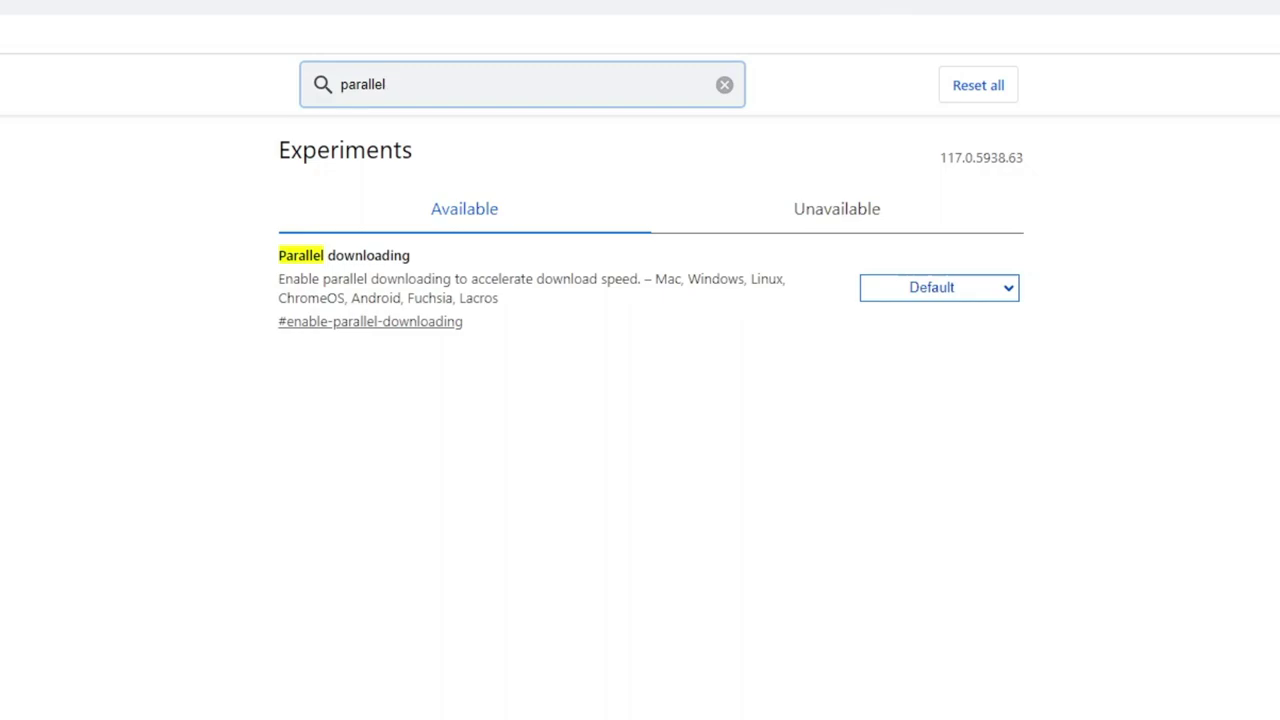
click(981, 298)
click(900, 328)
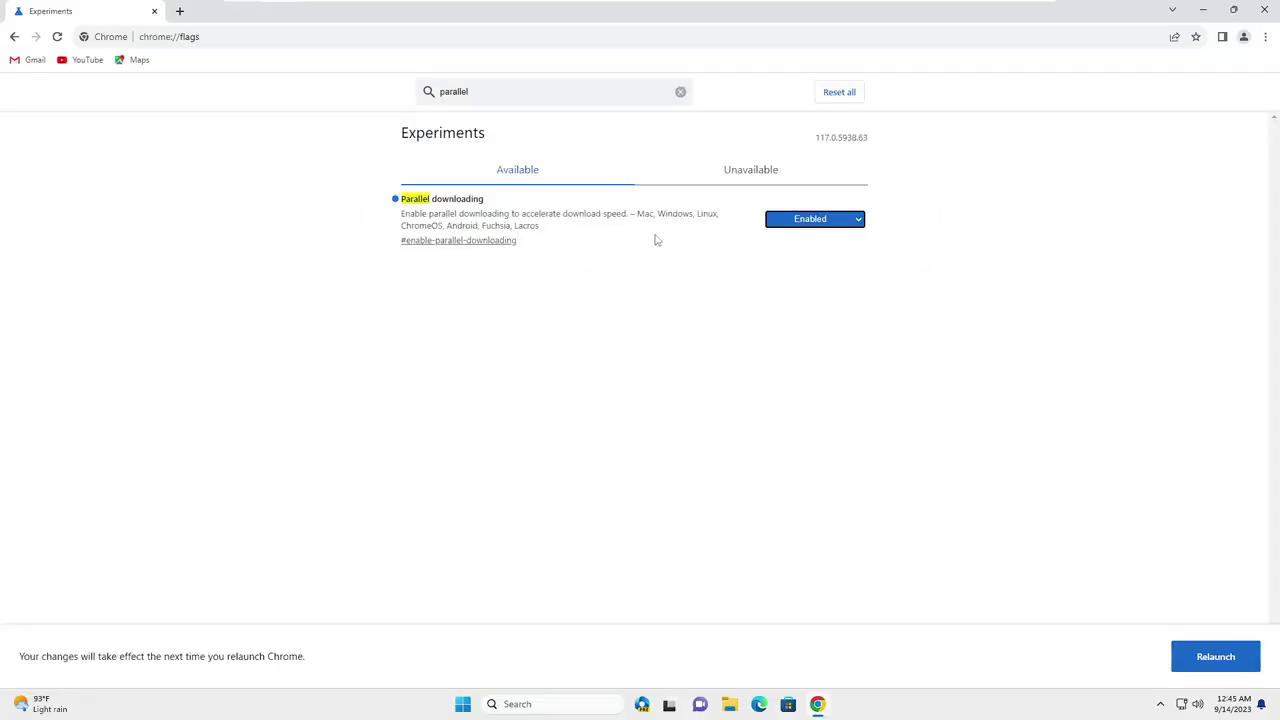
click(1234, 662)
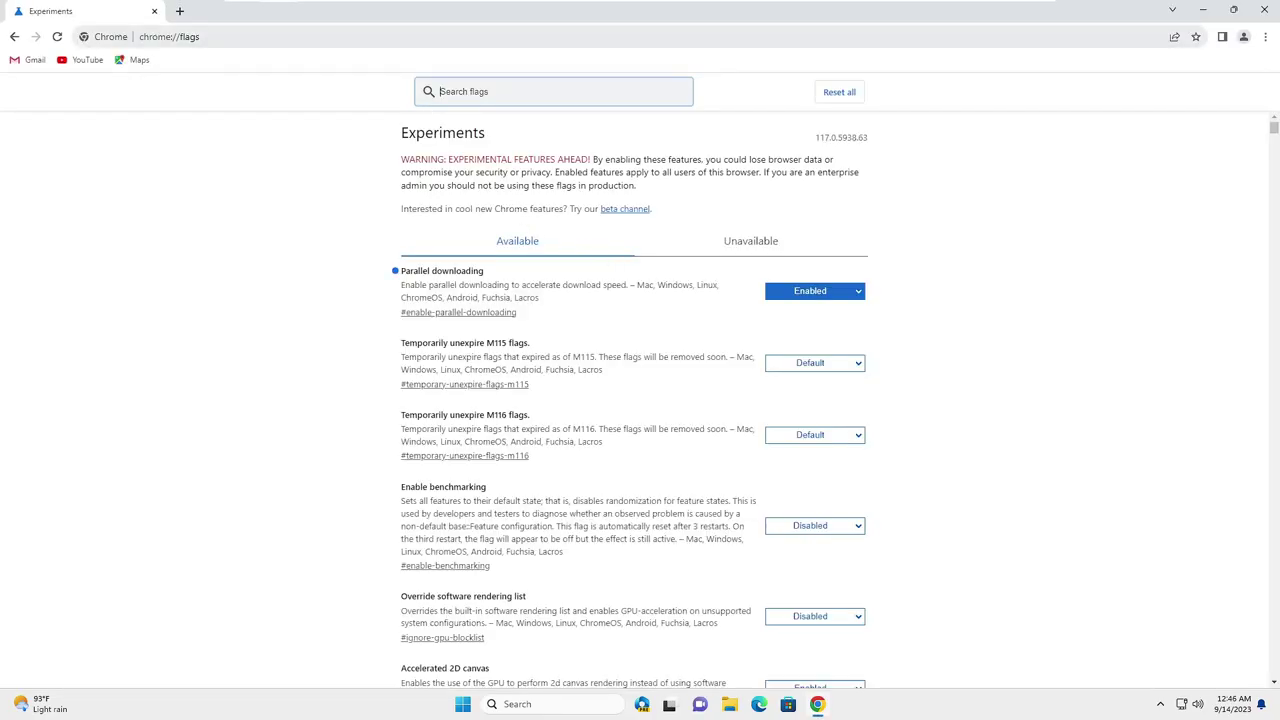
- Go to chrome://net-internals/#dns from the address bar
key(ctrl+l)
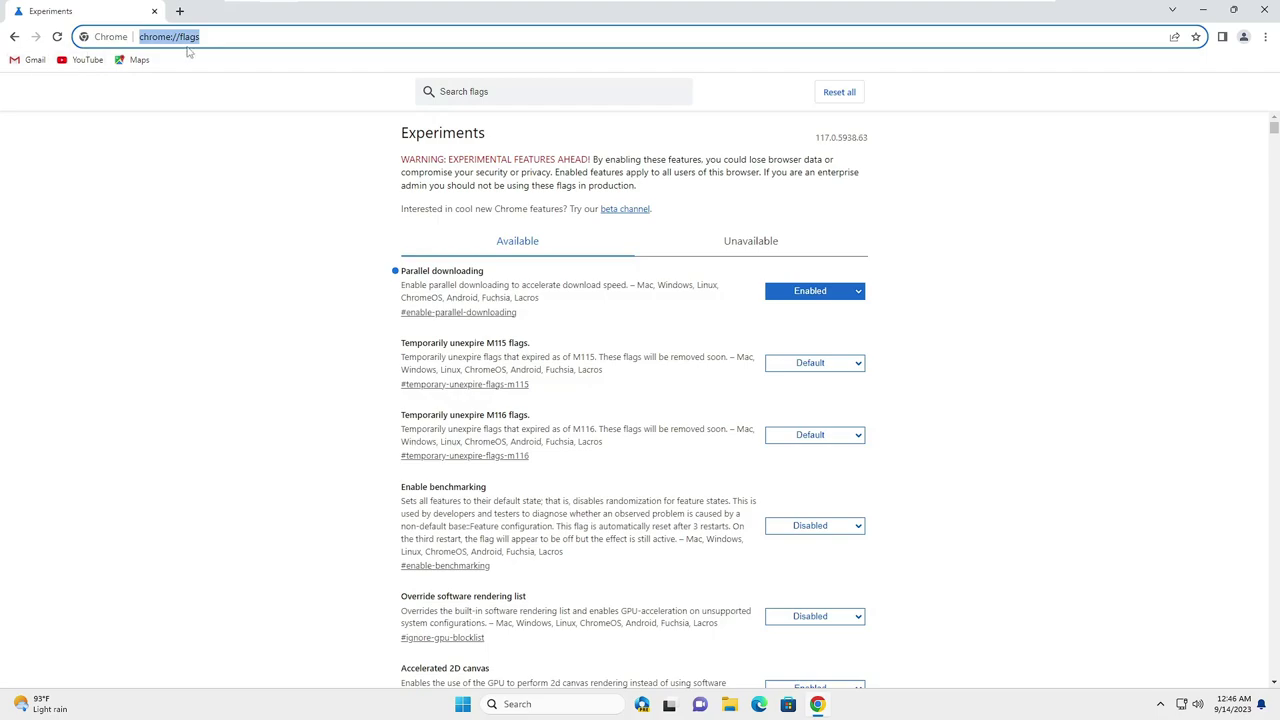
text(chrome)
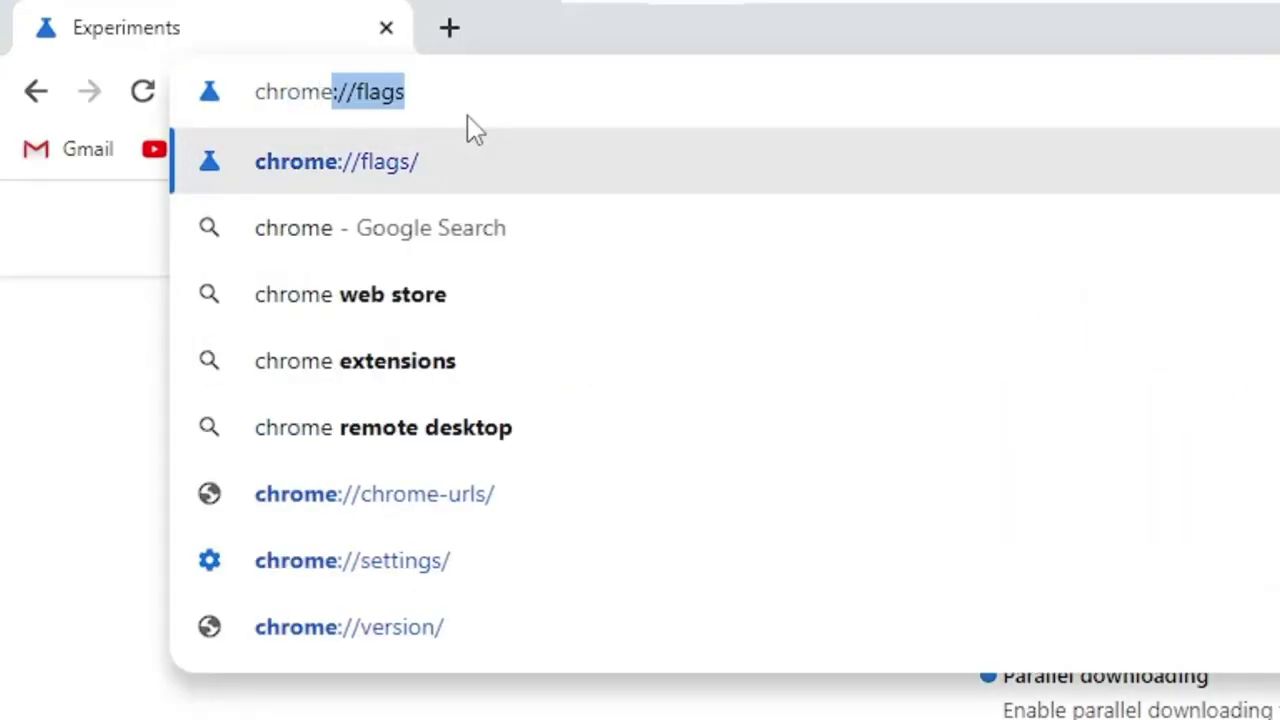
text(://)
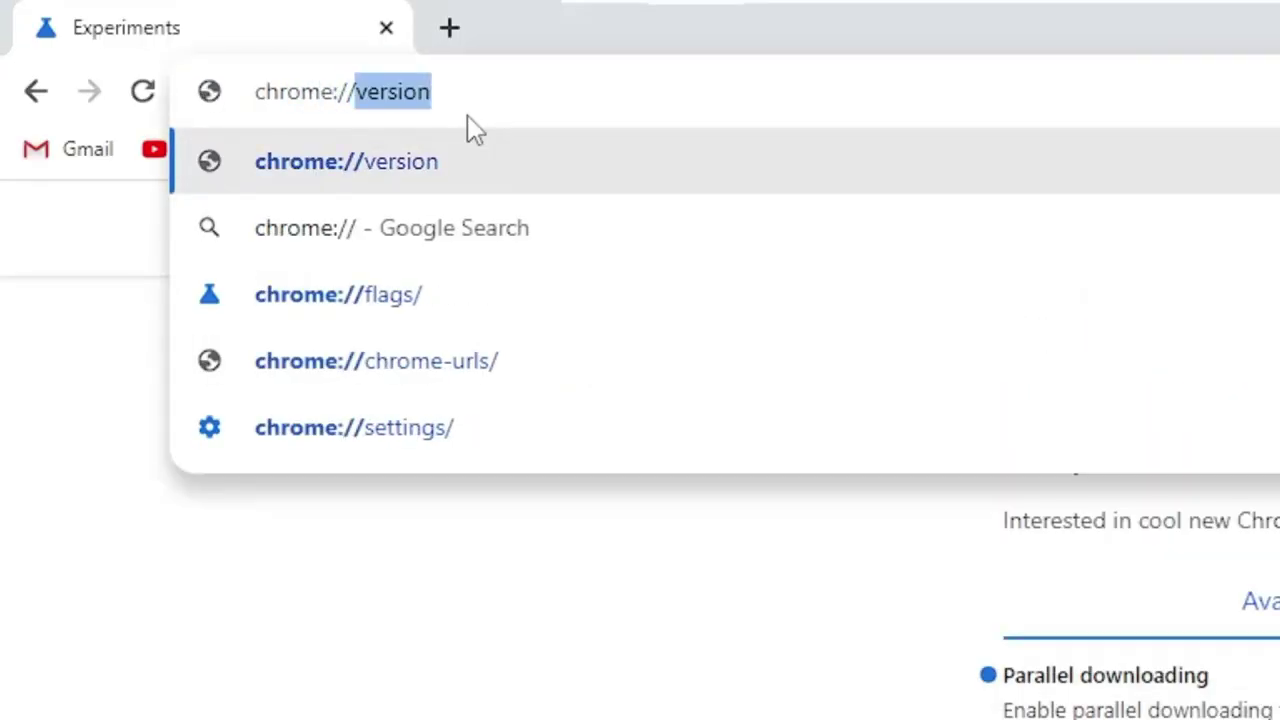
text(n)
key(Down)
key(Down)
key(Down)
key(Down)
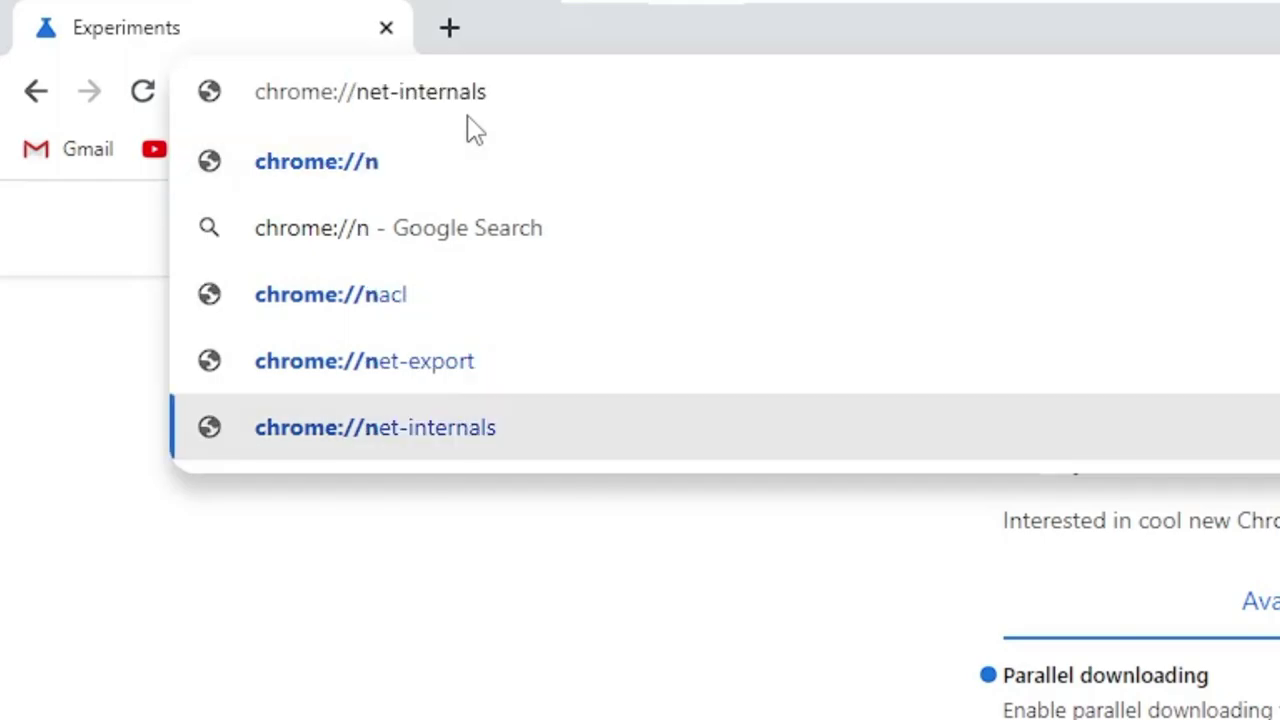
text(/)
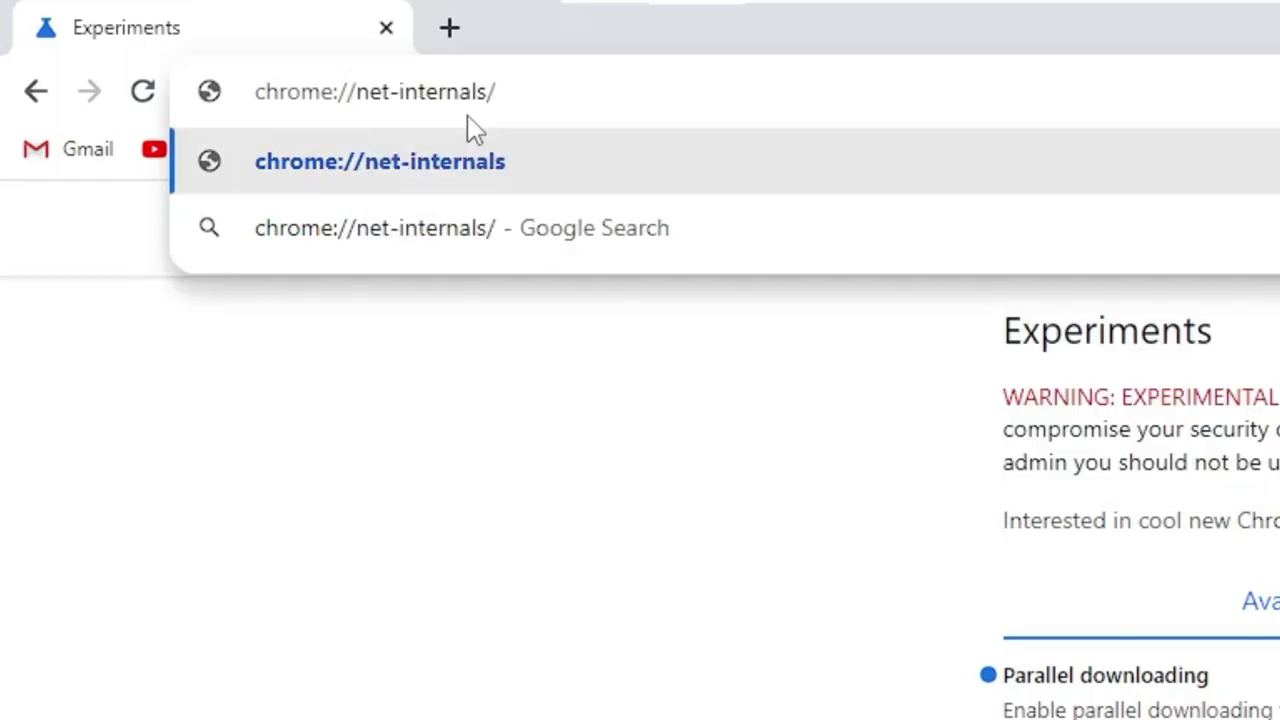
text(#dns)
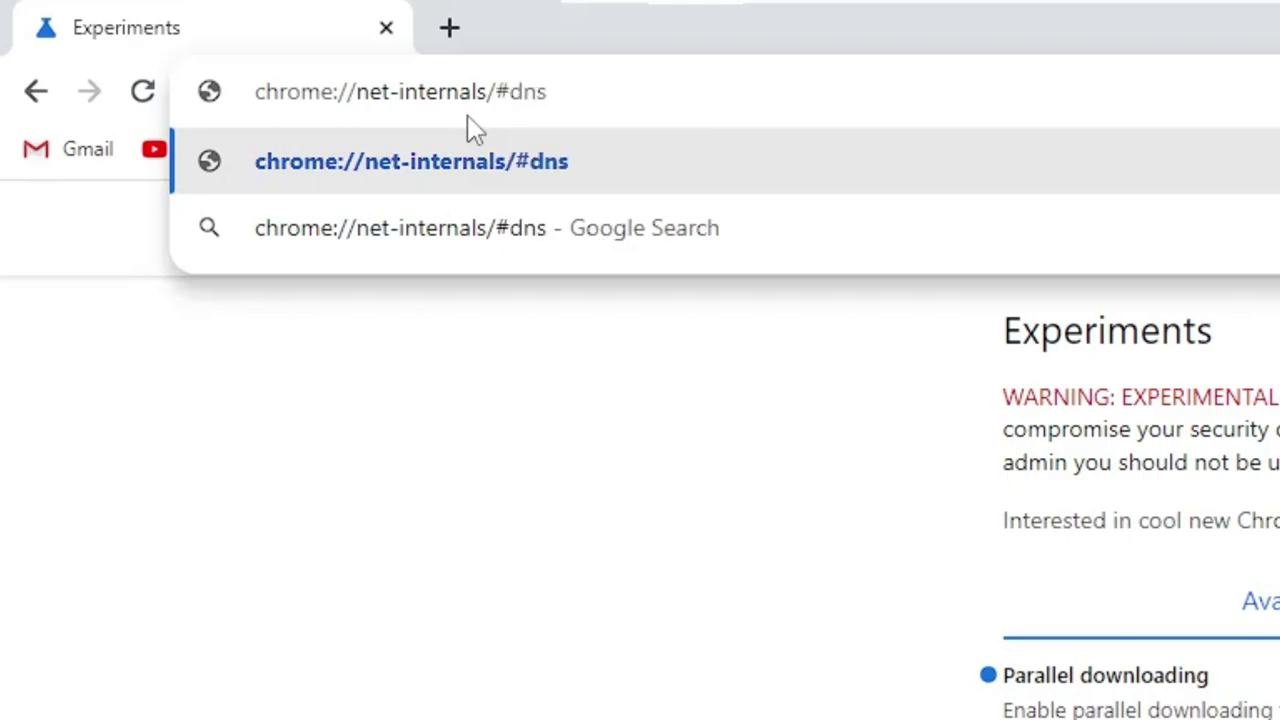
key(Return)
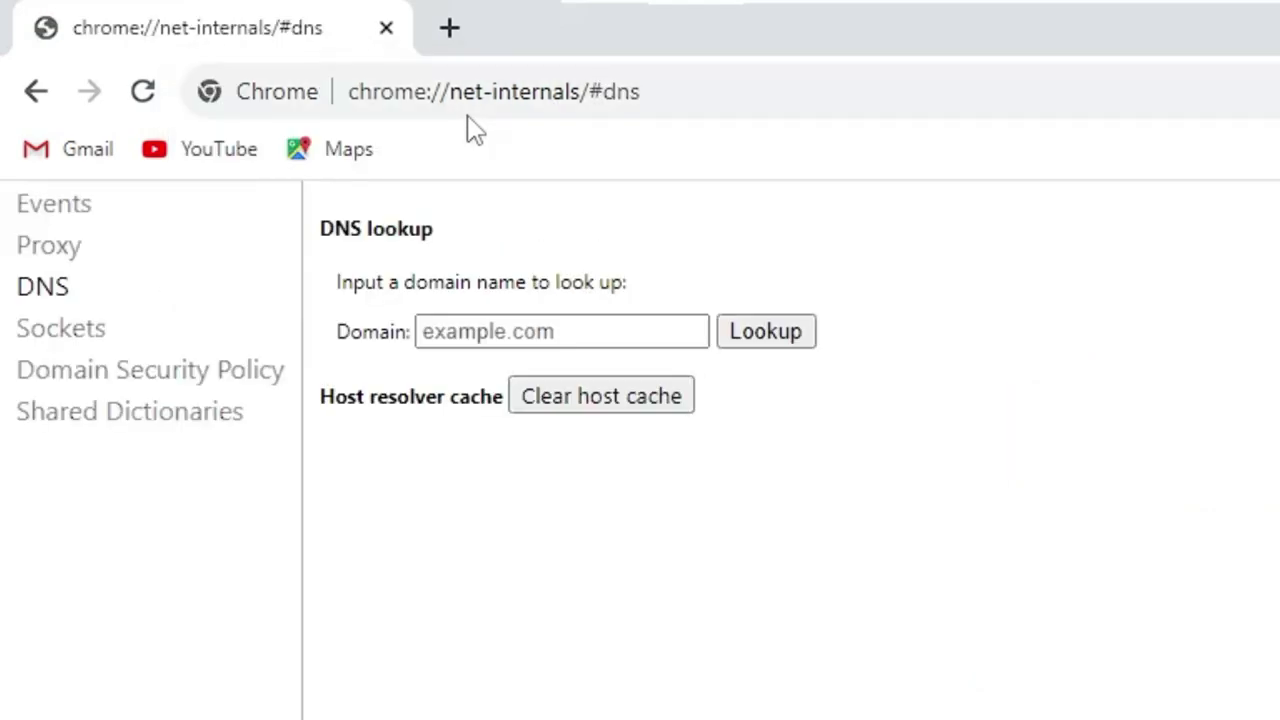
- Clear the host resolver cache on the DNS page
drag(640, 91, 366, 100)
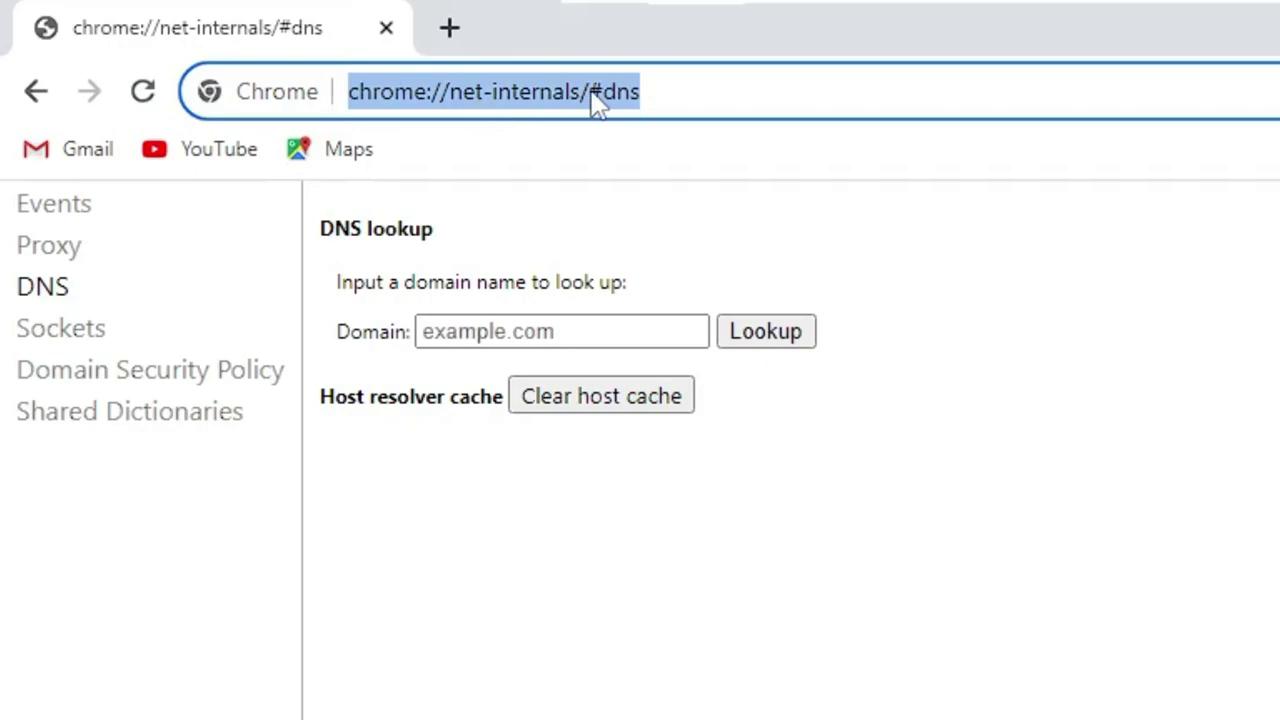
click(620, 488)
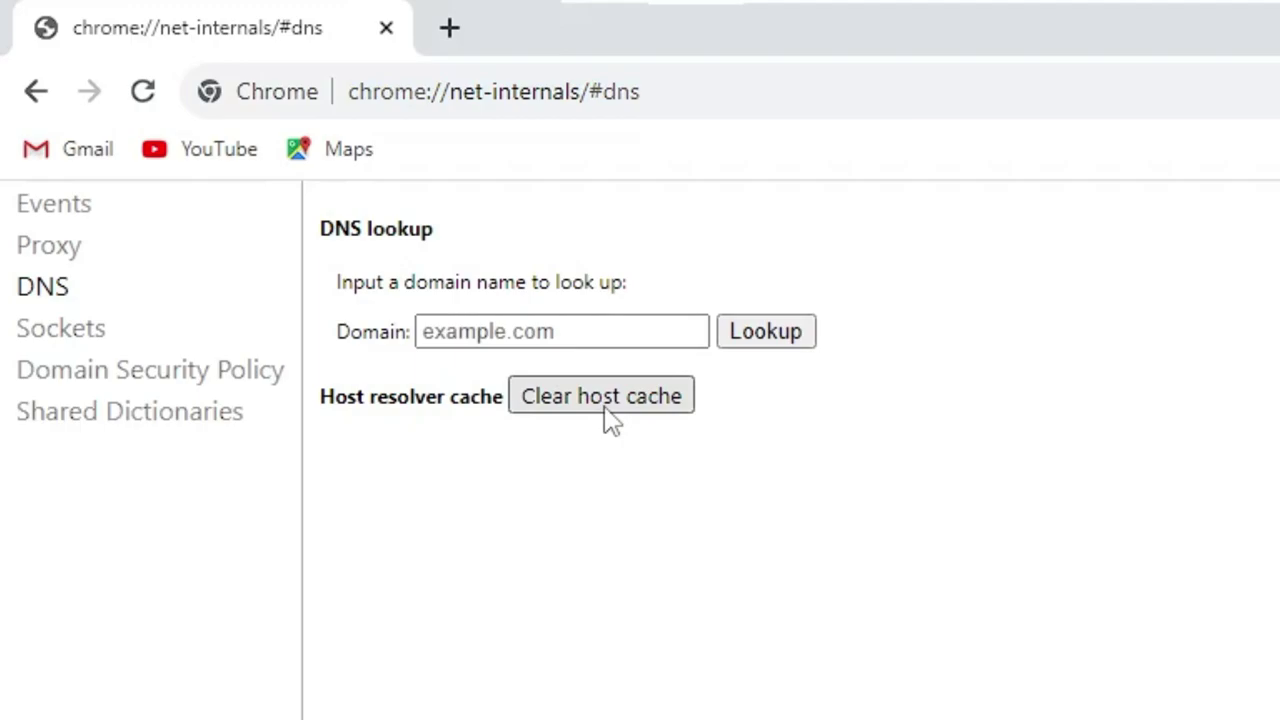
click(650, 405)
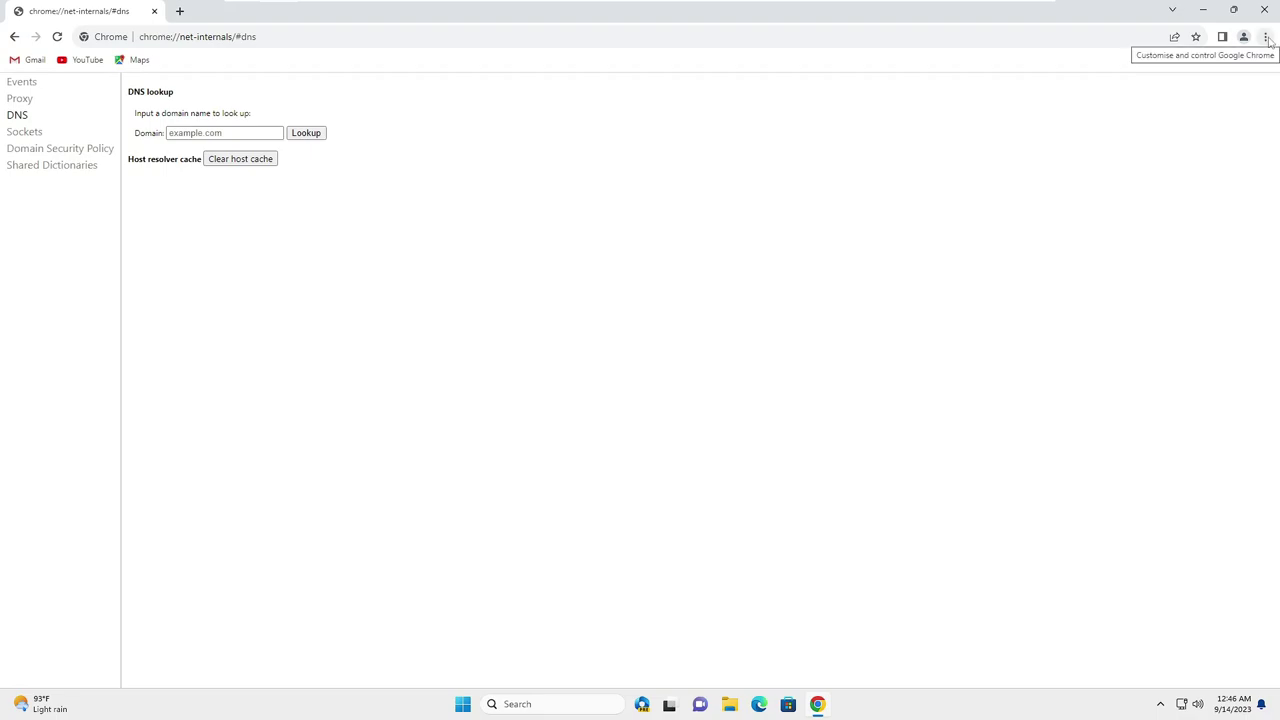
- Open Manage Extensions and remove the Online Download Manager extension
click(1266, 37)
mouse_move(1093, 195)
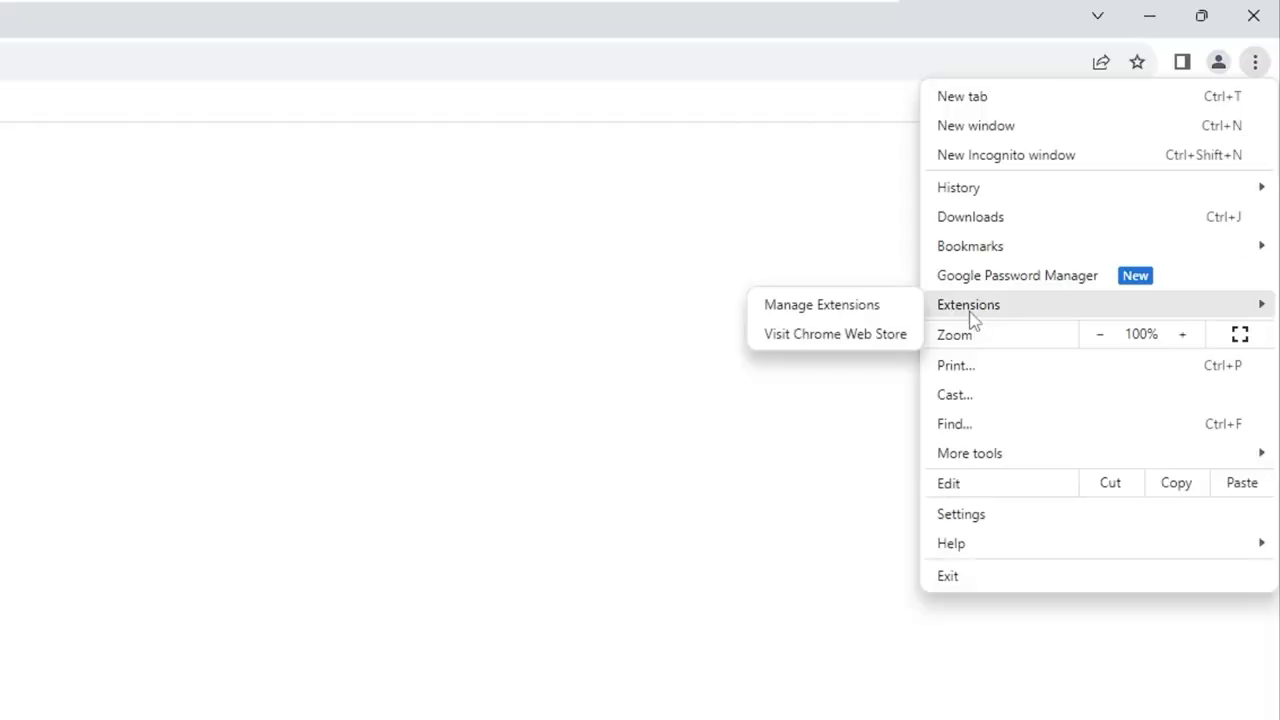
click(845, 309)
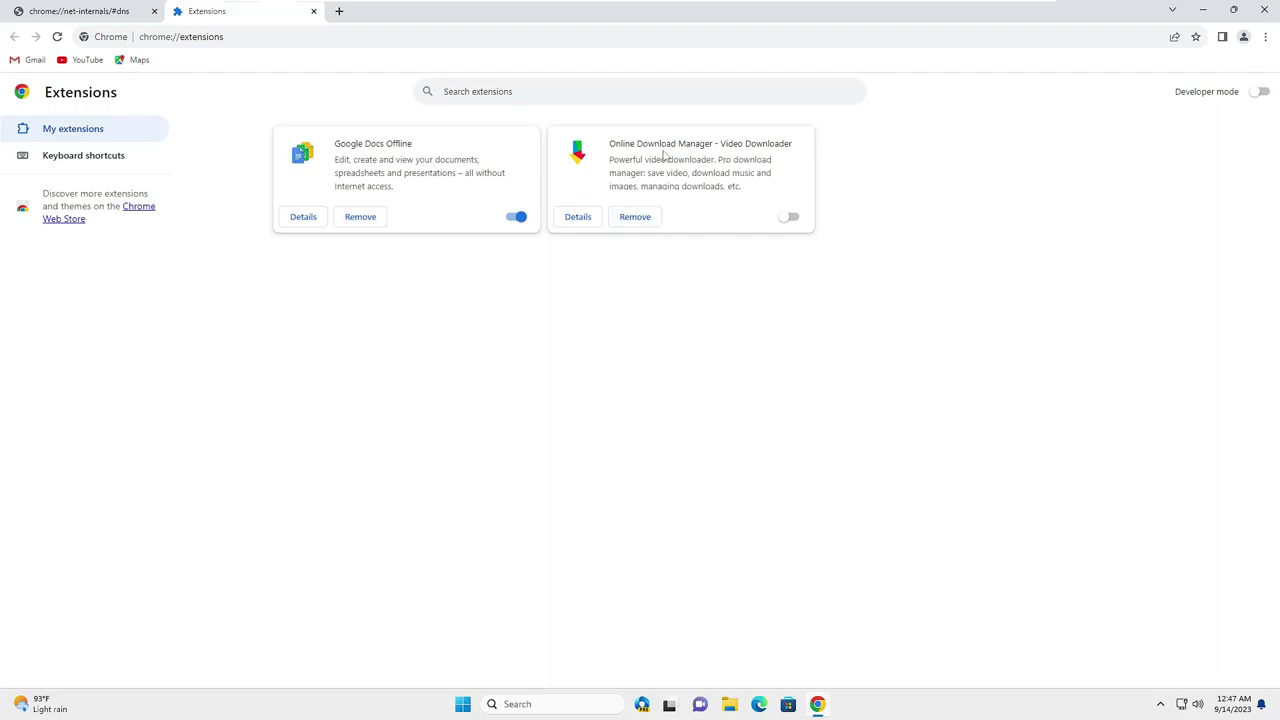
click(646, 219)
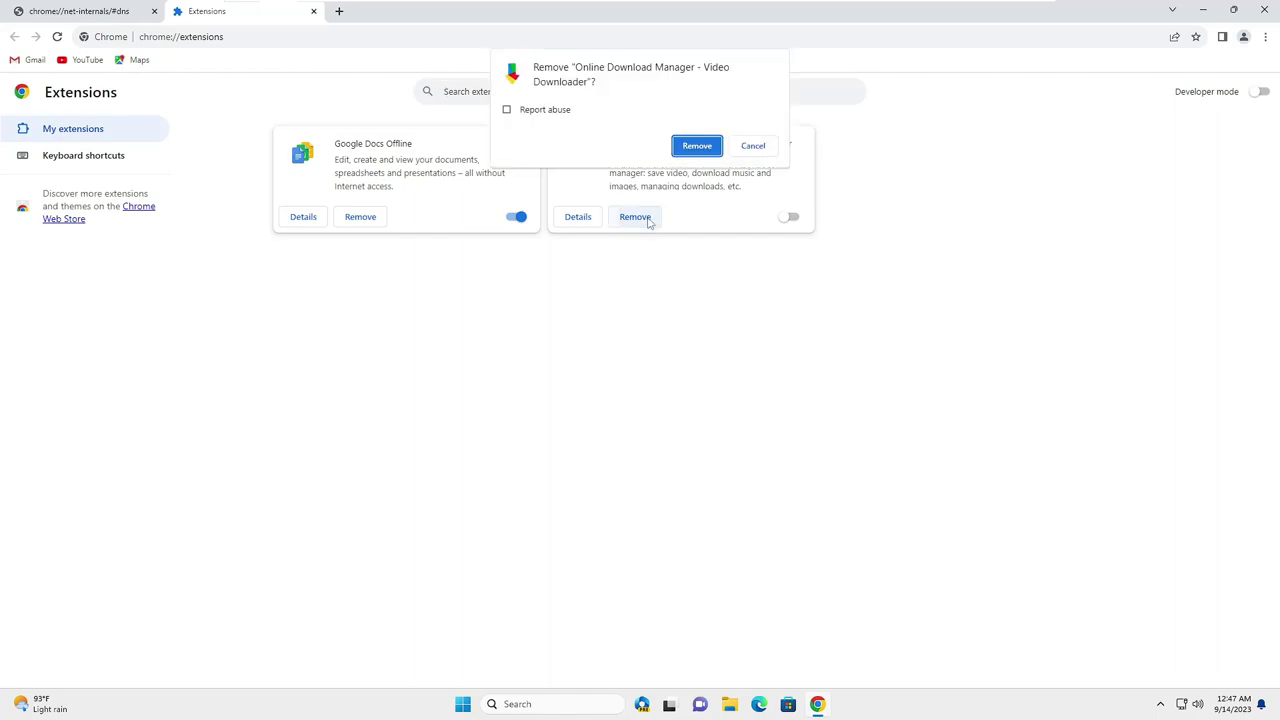
click(686, 147)
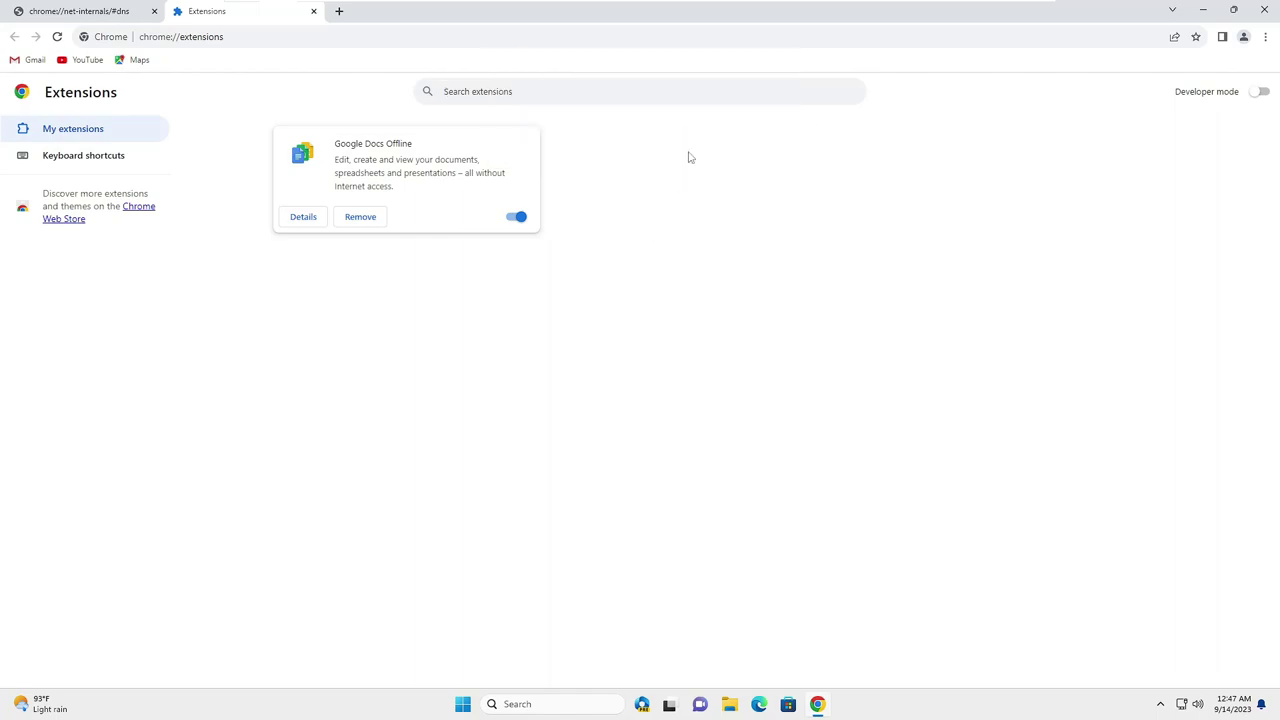
- Remove Google Docs Offline, then switch back to the net-internals DNS tab
click(378, 220)
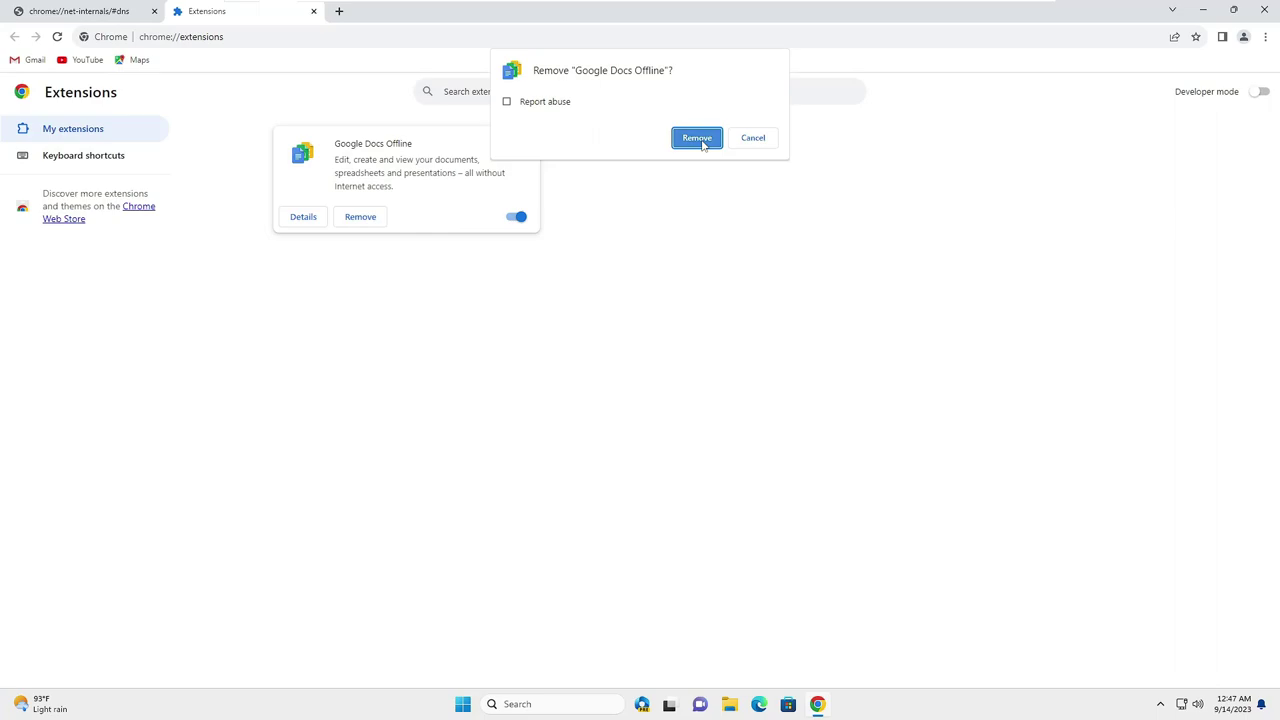
click(697, 138)
key(ctrl+Tab)
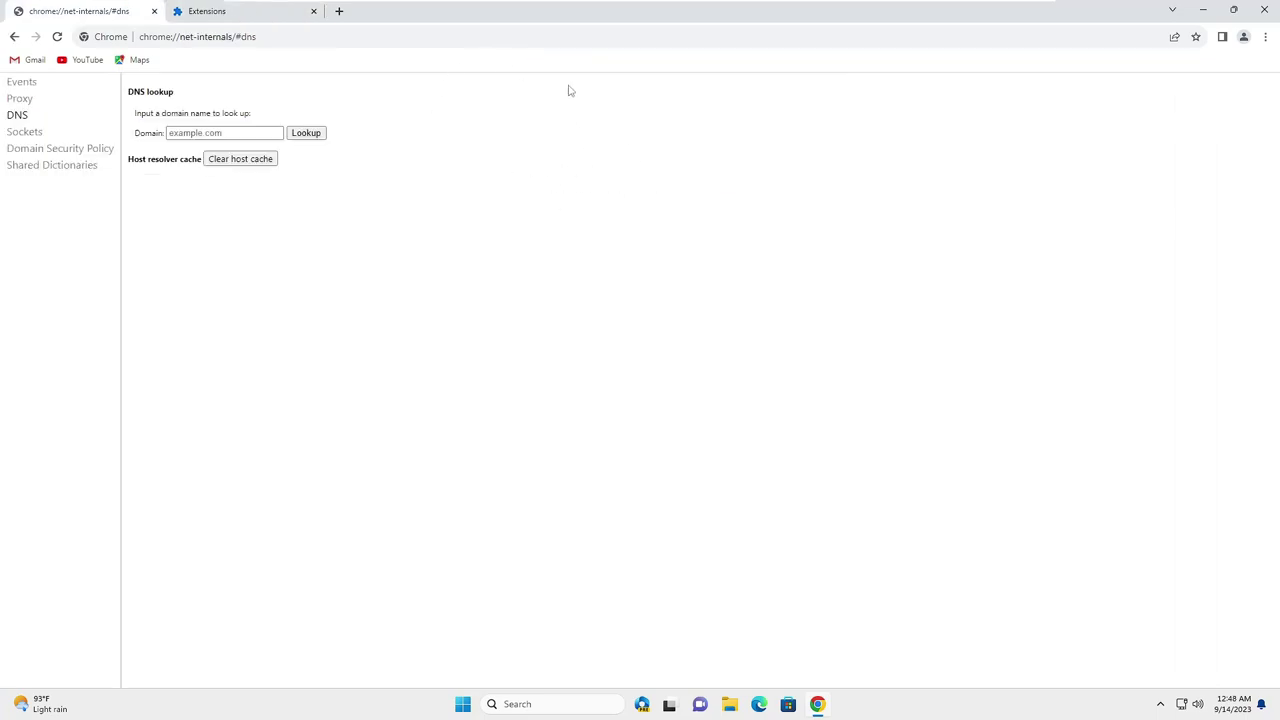
- Search settings for 'hardware' and turn off 'Use hardware acceleration when available'
click(1265, 37)
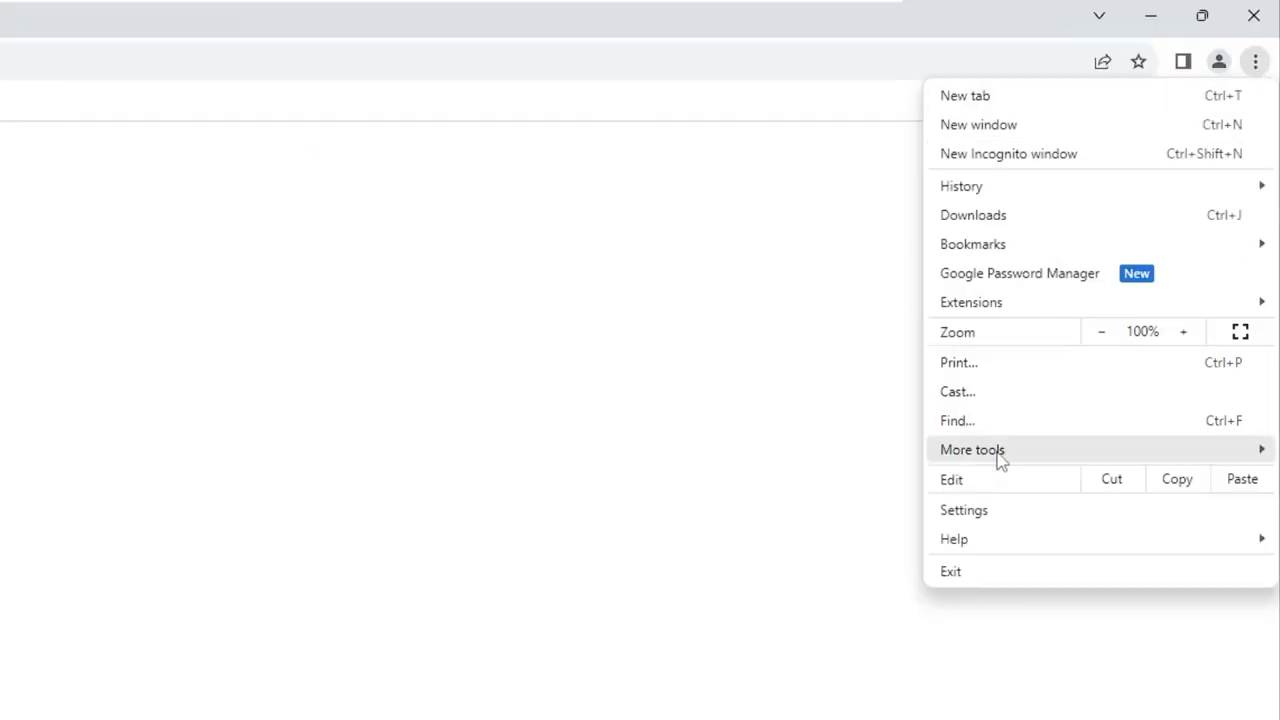
click(1090, 301)
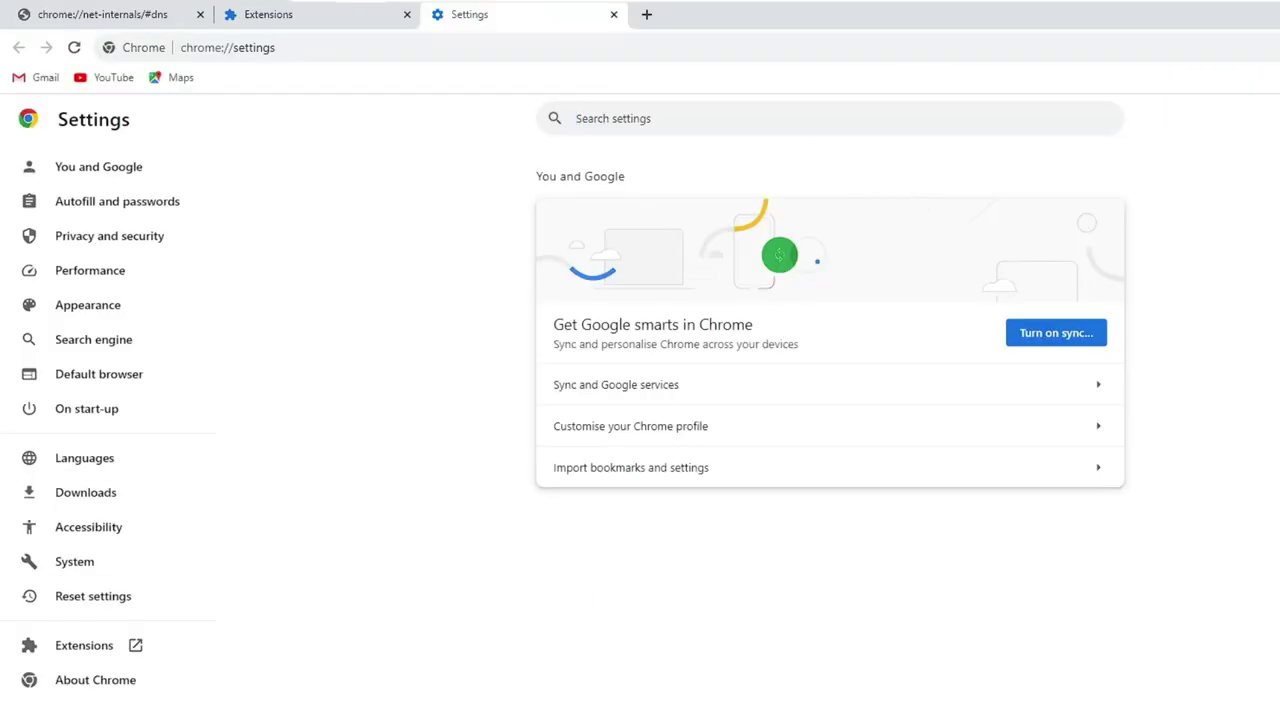
text(hardware)
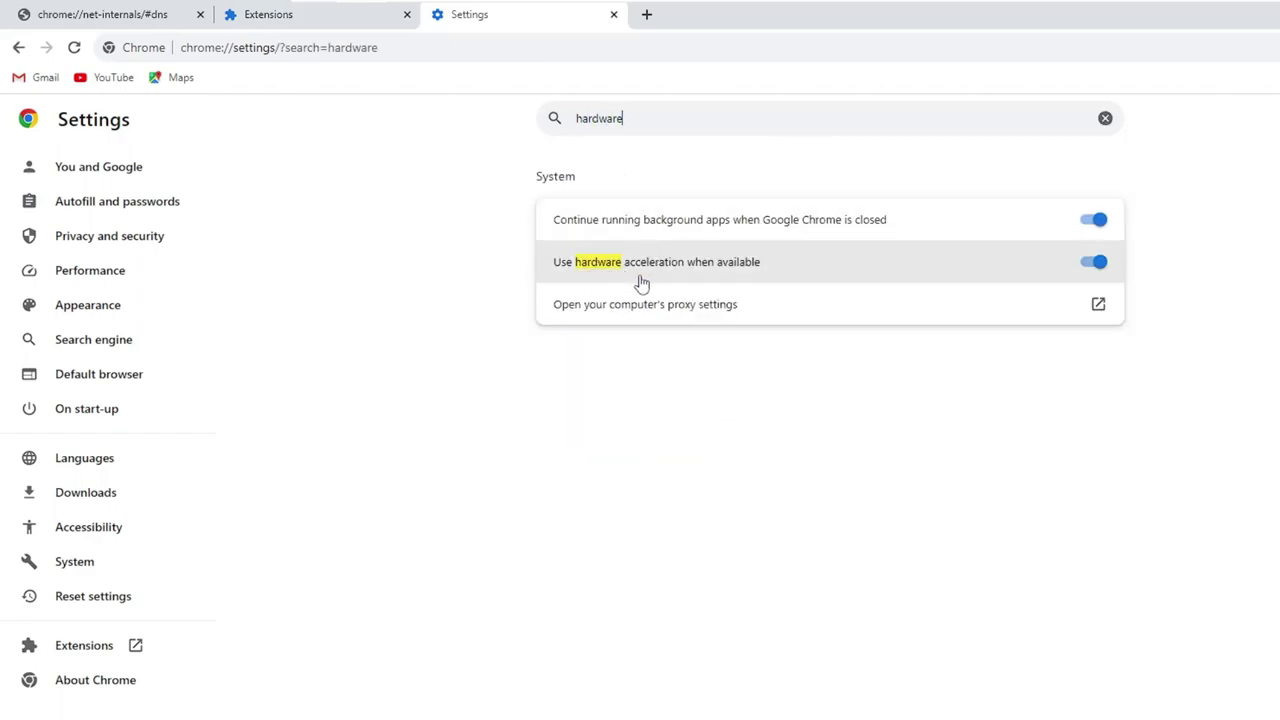
click(1095, 263)
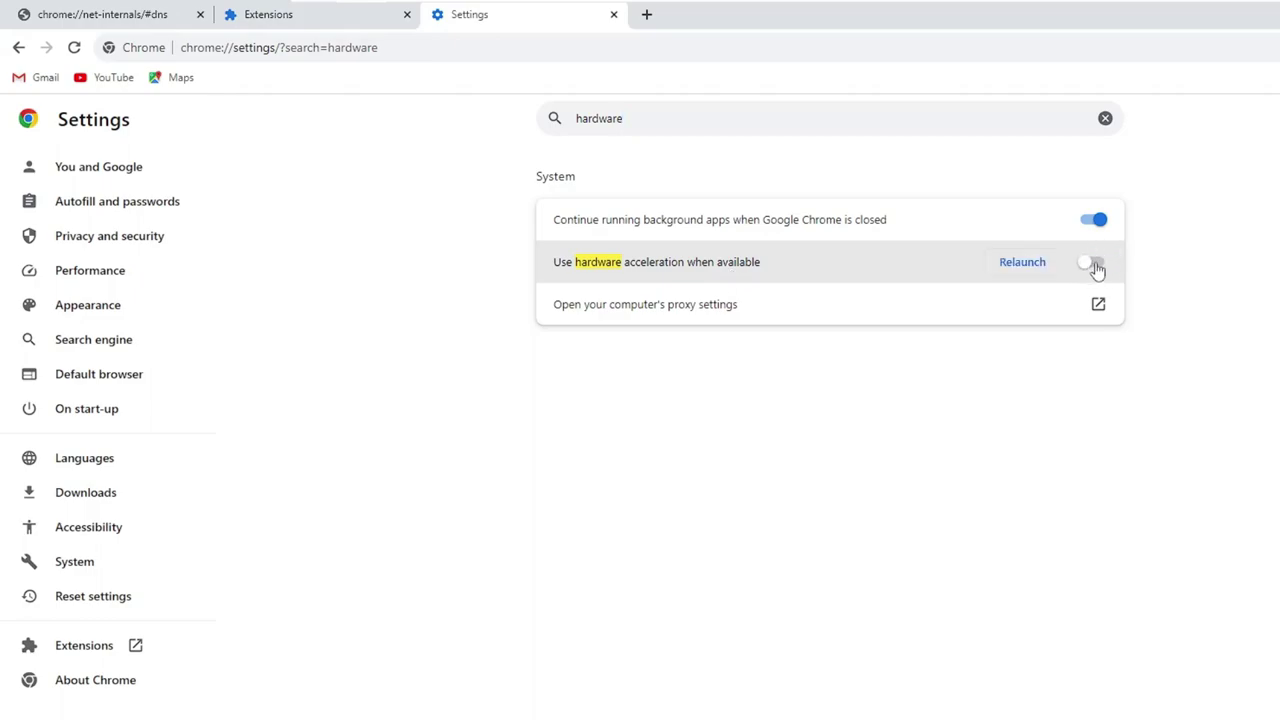